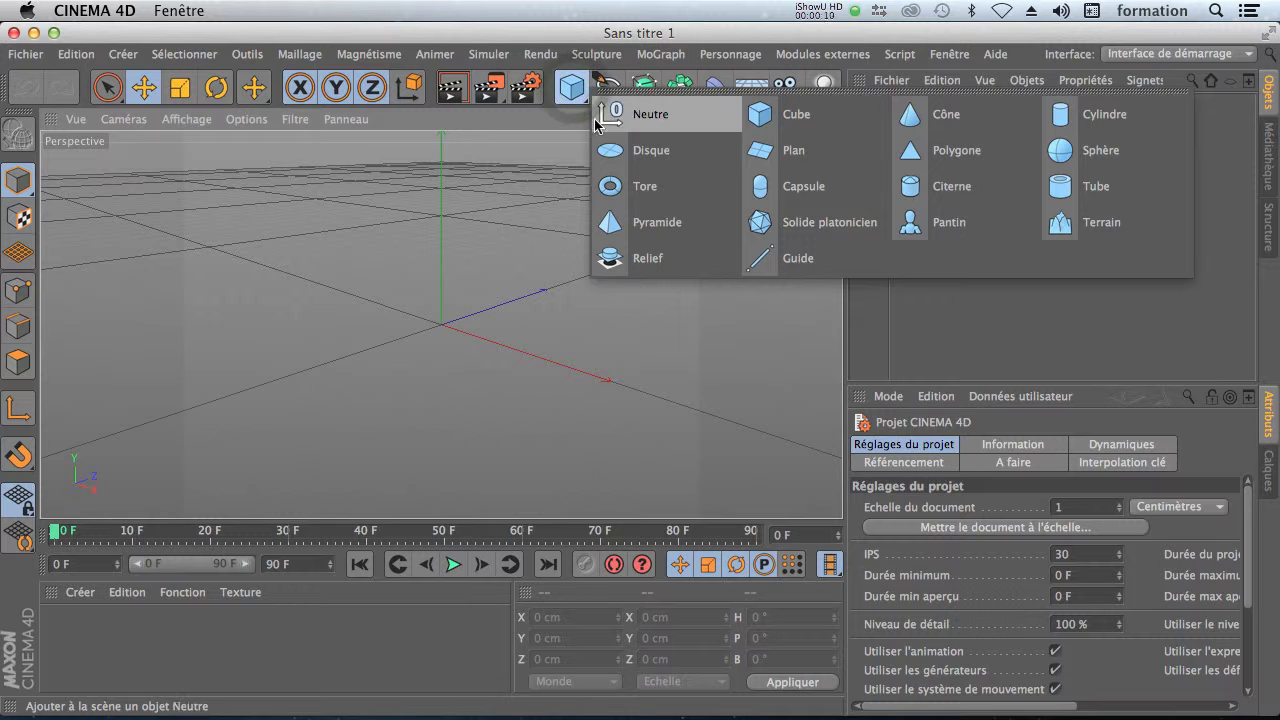
Add a cube to the scene and set its Y size to 50 cm
click(806, 117)
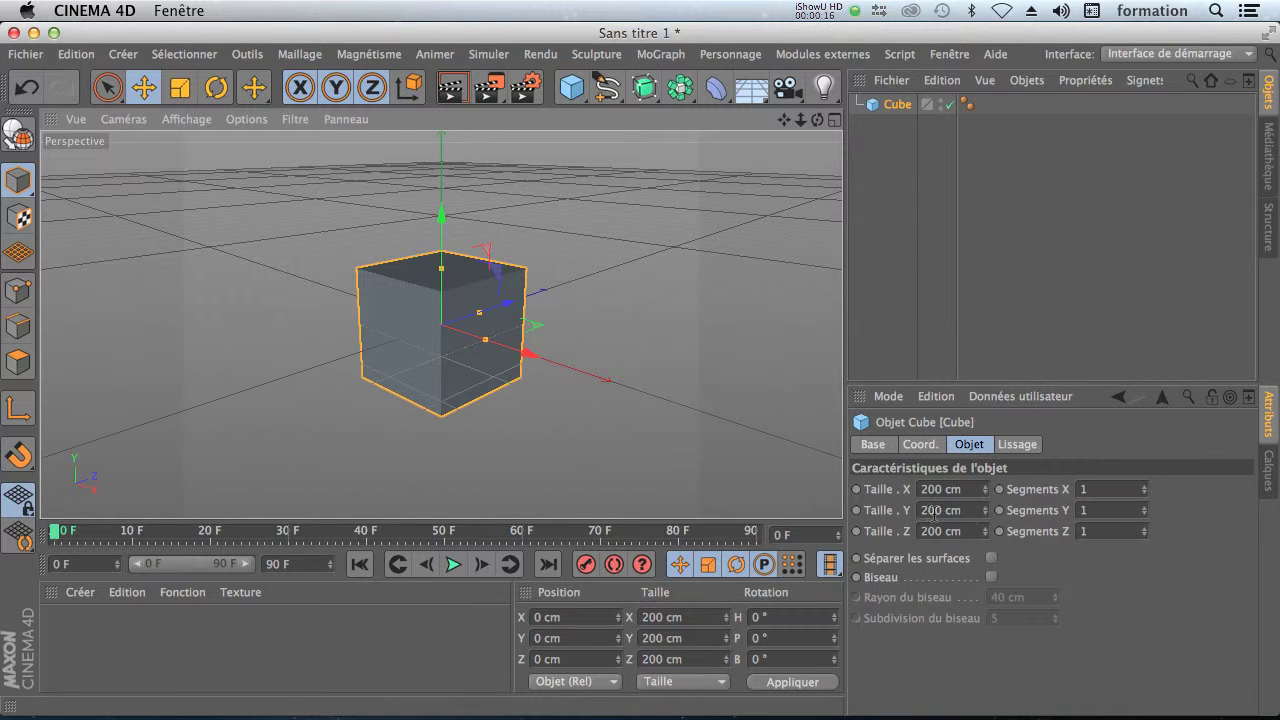
drag(916, 383, 916, 221)
click(985, 344)
drag(986, 348, 986, 348)
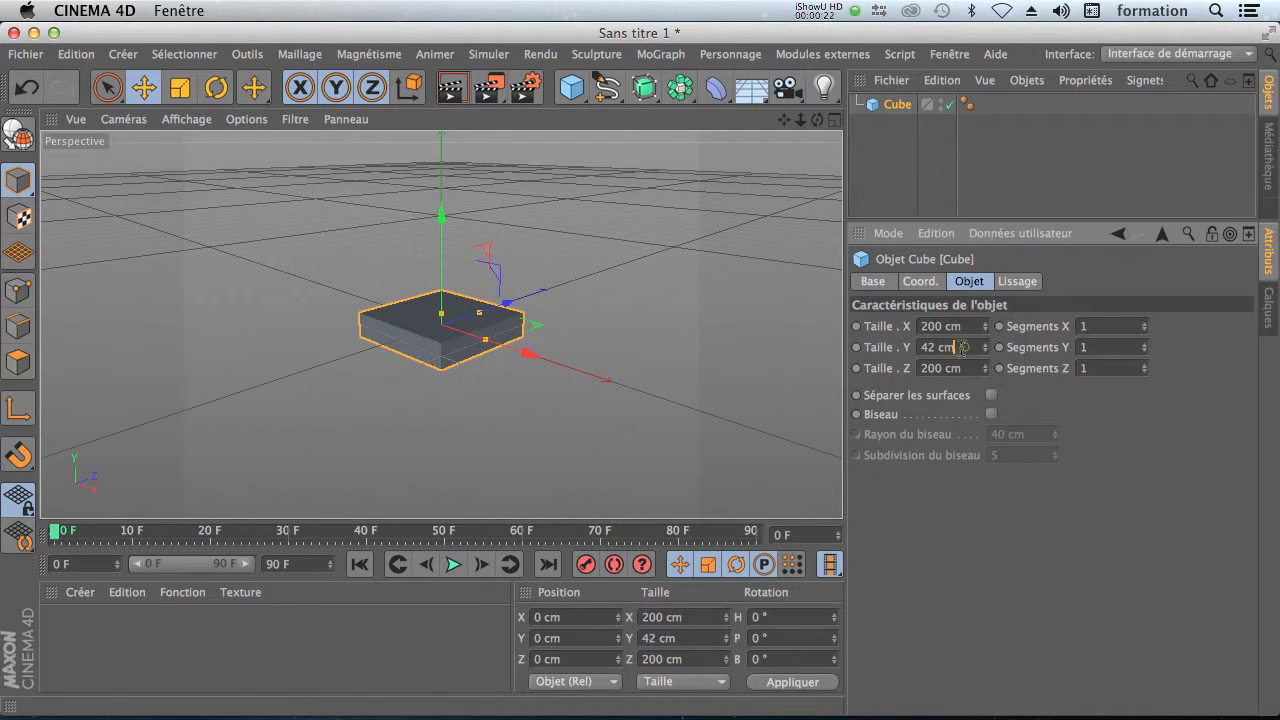
text(50)
key(Return)
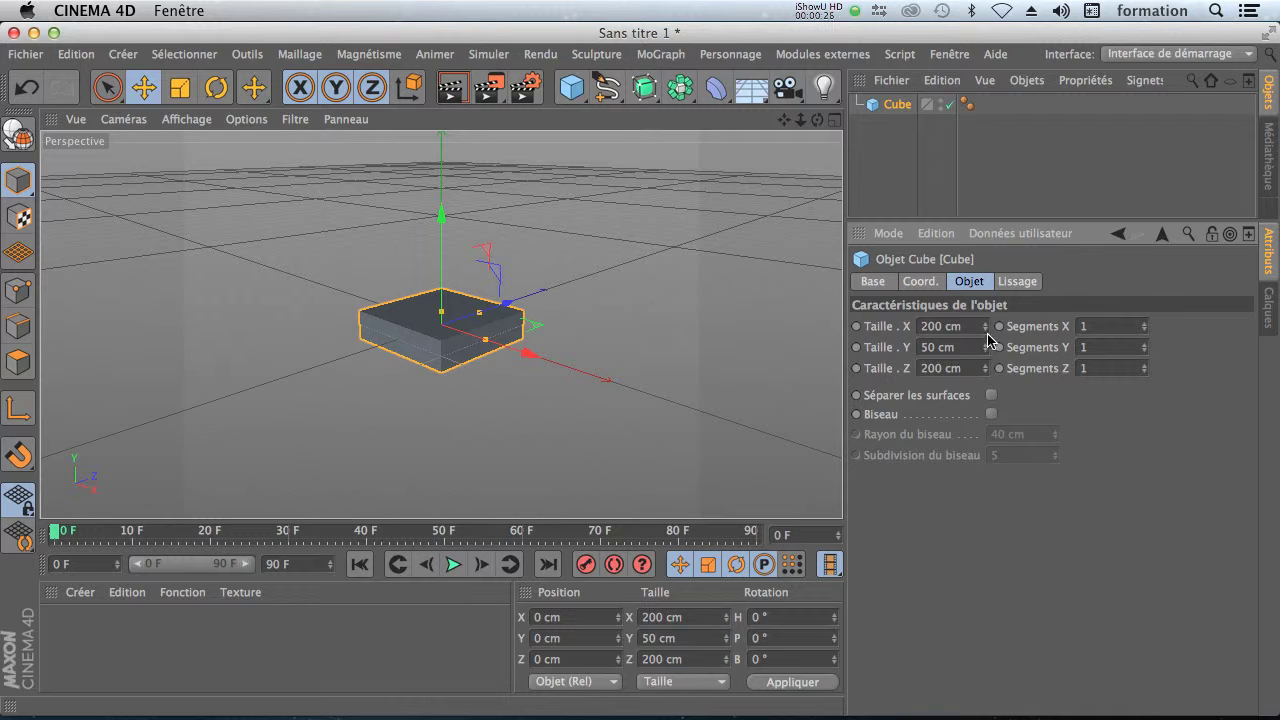
Set the cube's Y size to 35 cm and its X size to 400 cm
drag(988, 338, 982, 346)
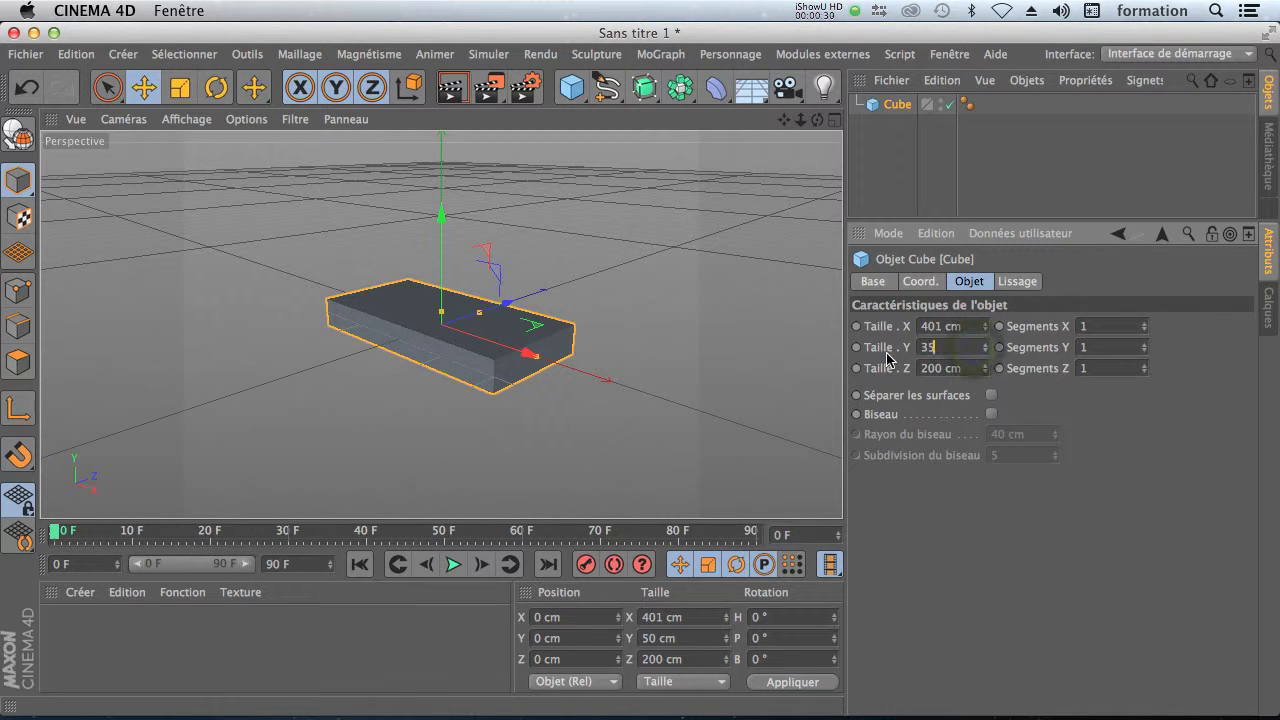
text(35)
key(Return)
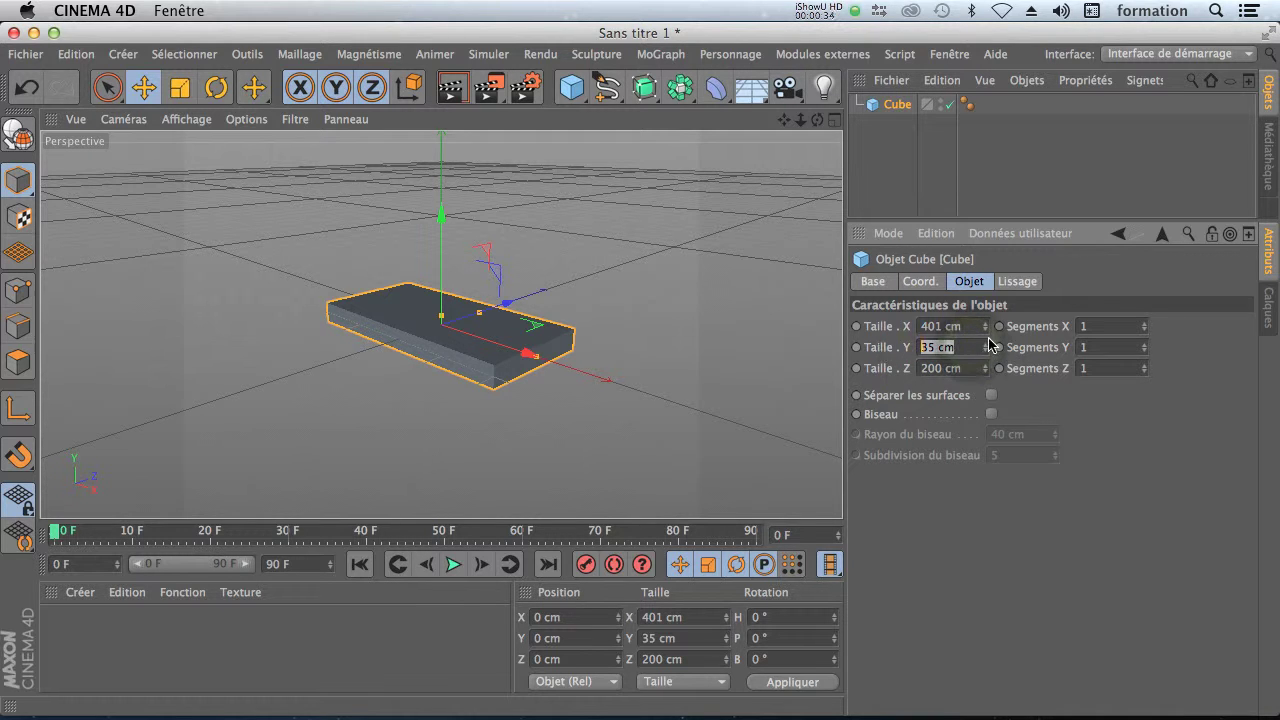
text(400)
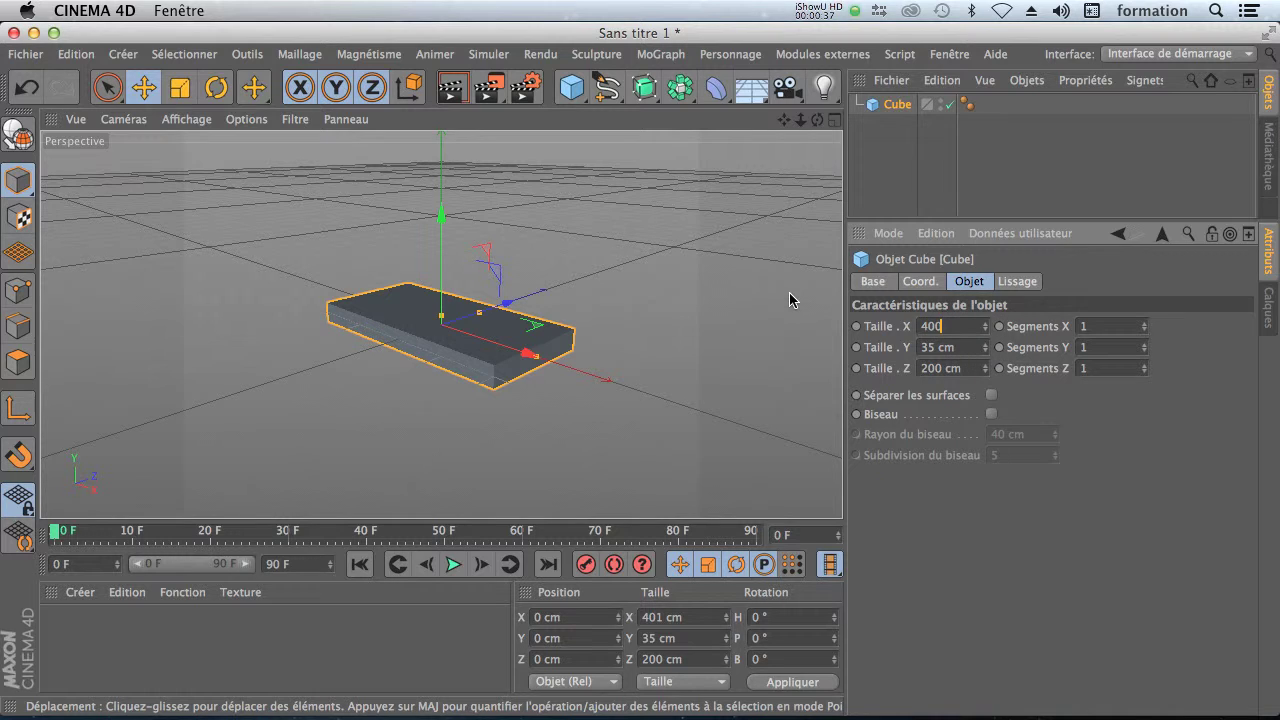
key(Return)
Enable the cube's bevel with a 5.5 cm radius and rename the object bas
click(990, 414)
drag(1054, 435, 1058, 436)
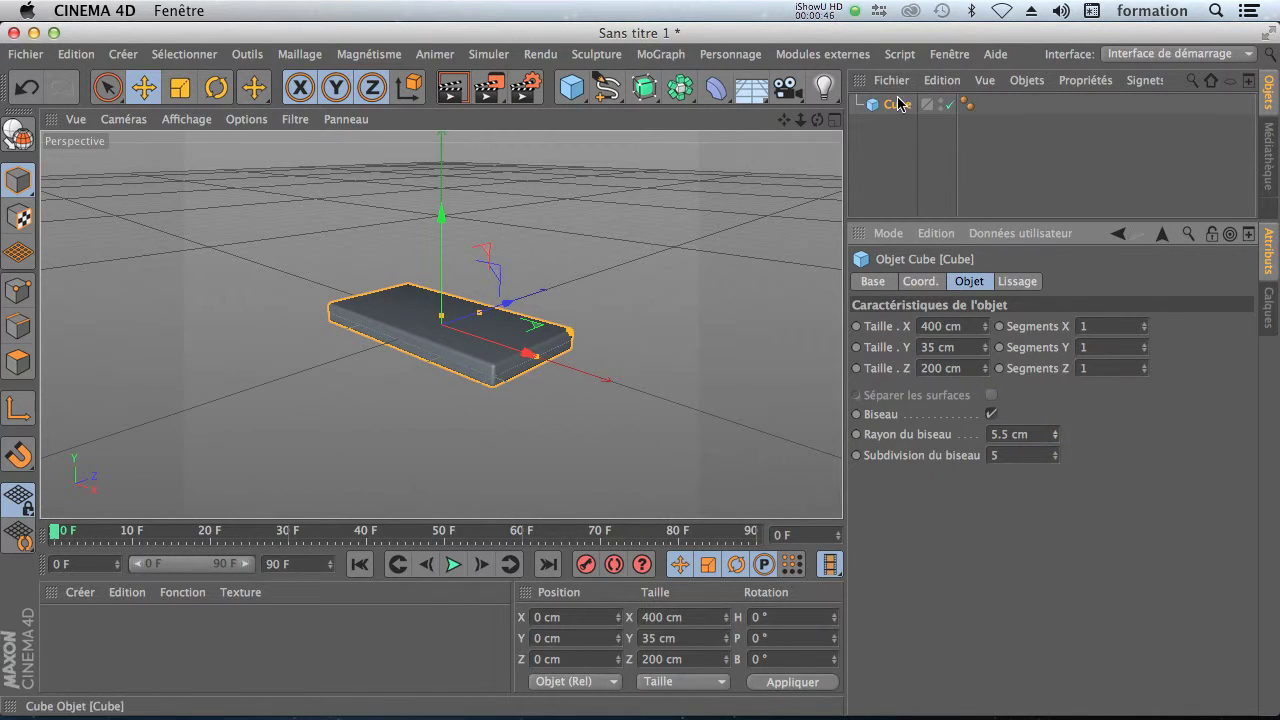
click(878, 142)
click(900, 105)
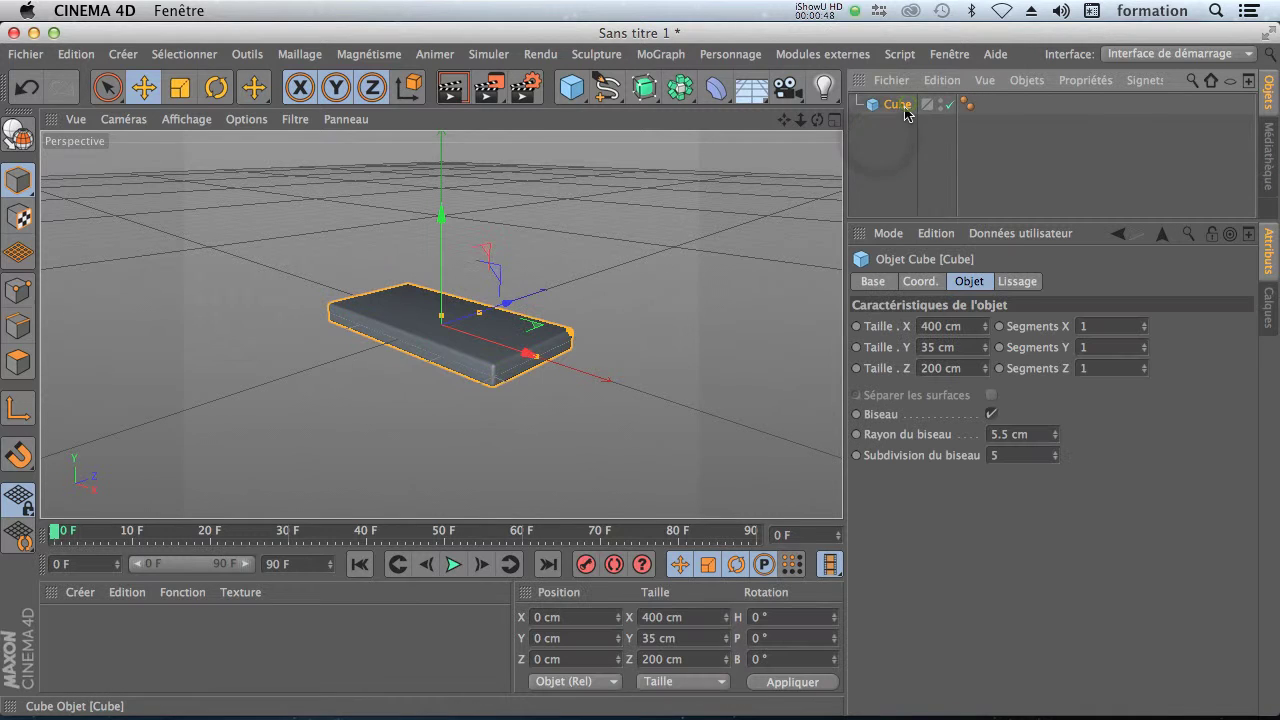
double_click(898, 105)
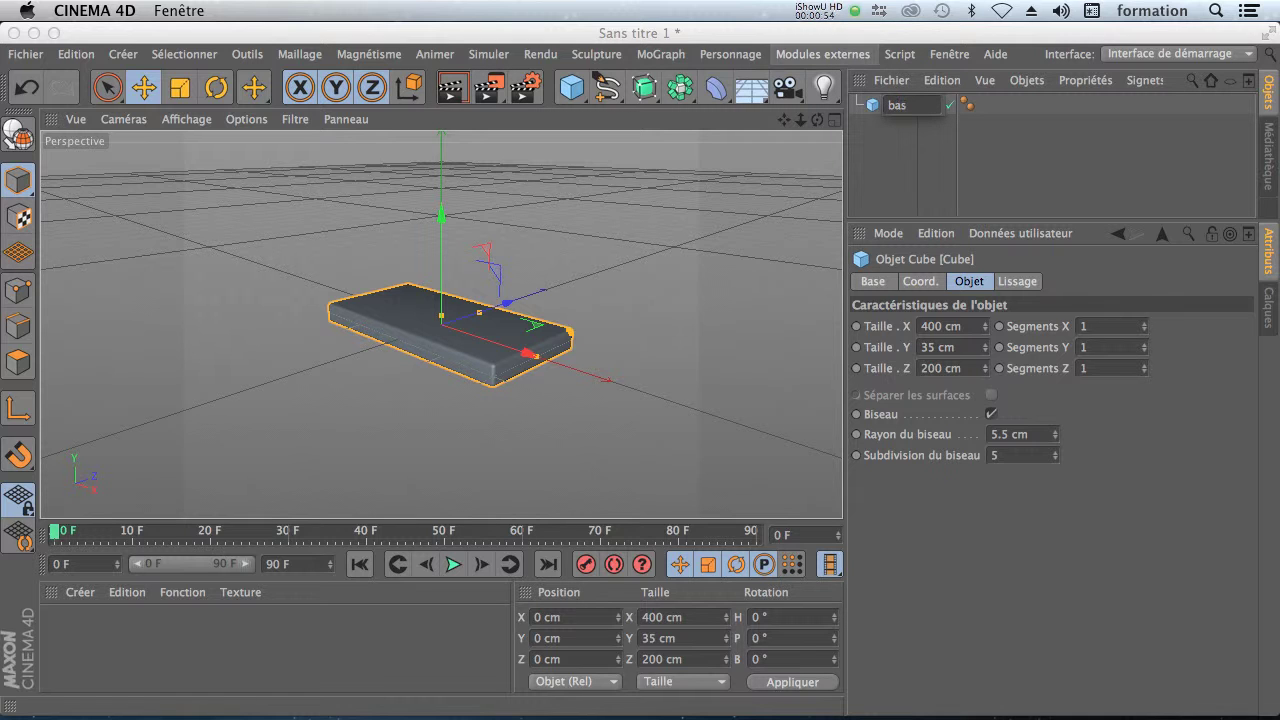
click(868, 127)
click(881, 103)
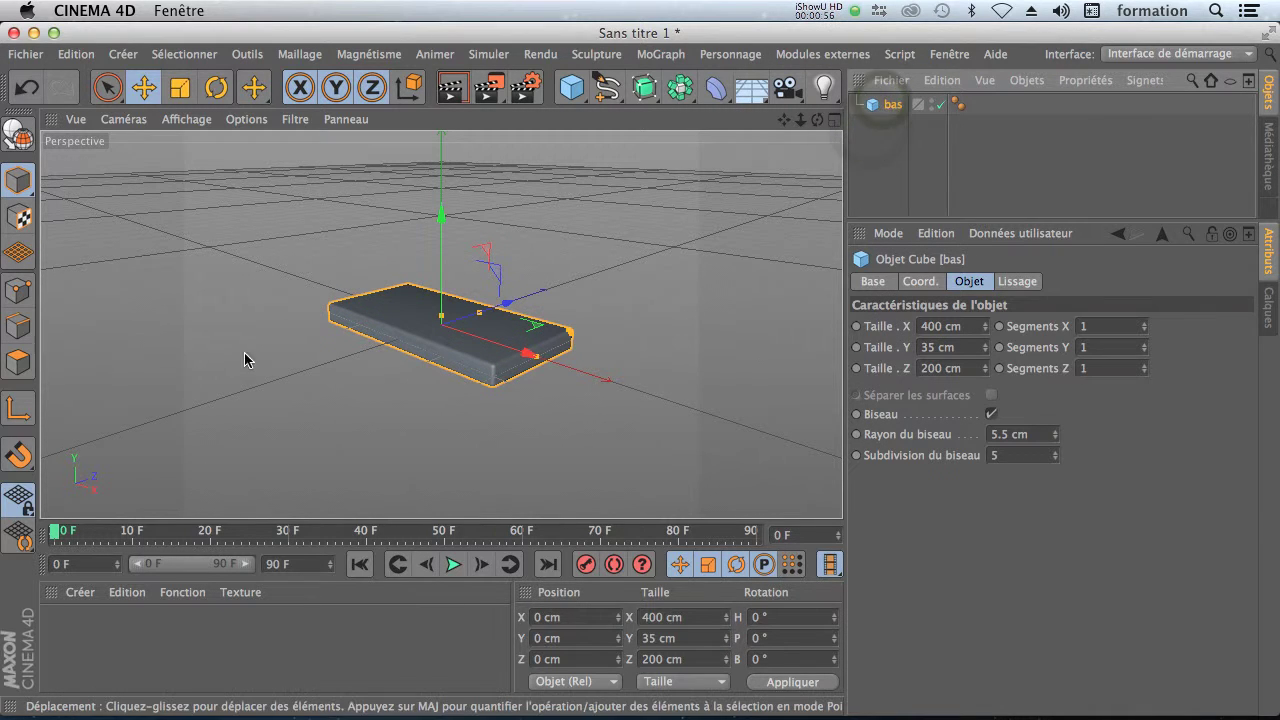
click(891, 110)
drag(893, 114, 888, 125)
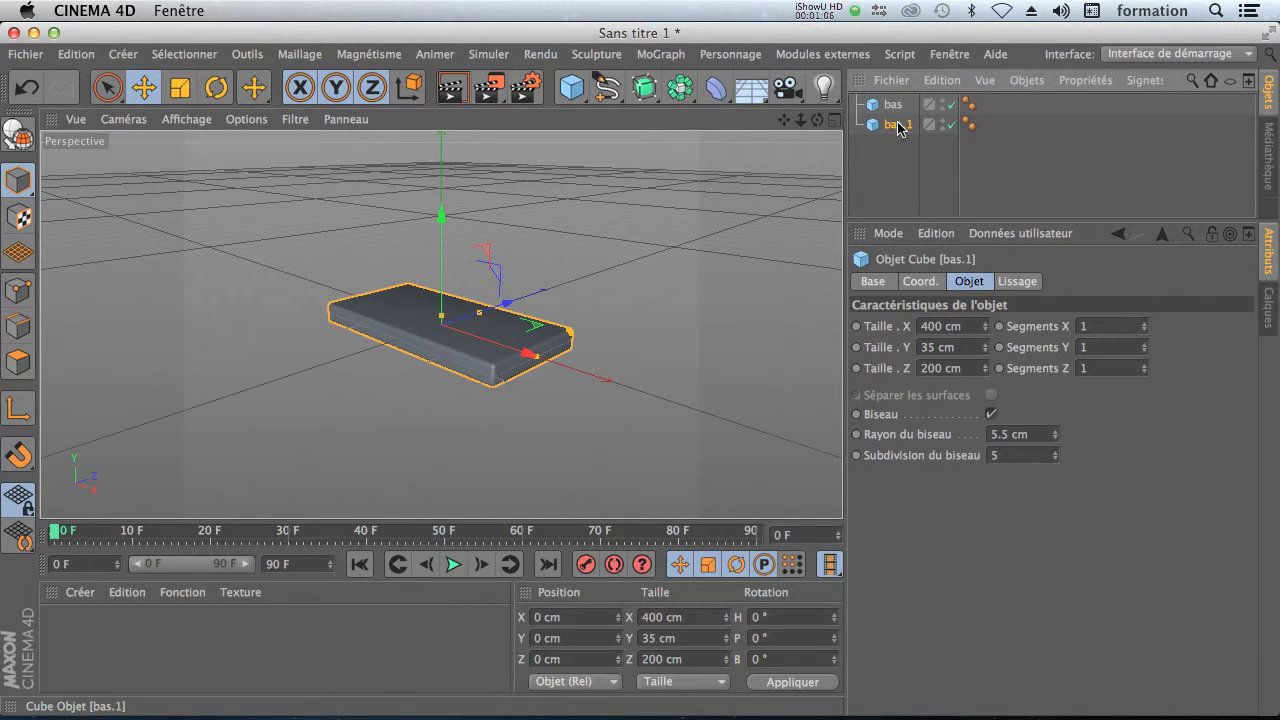
key(super+z)
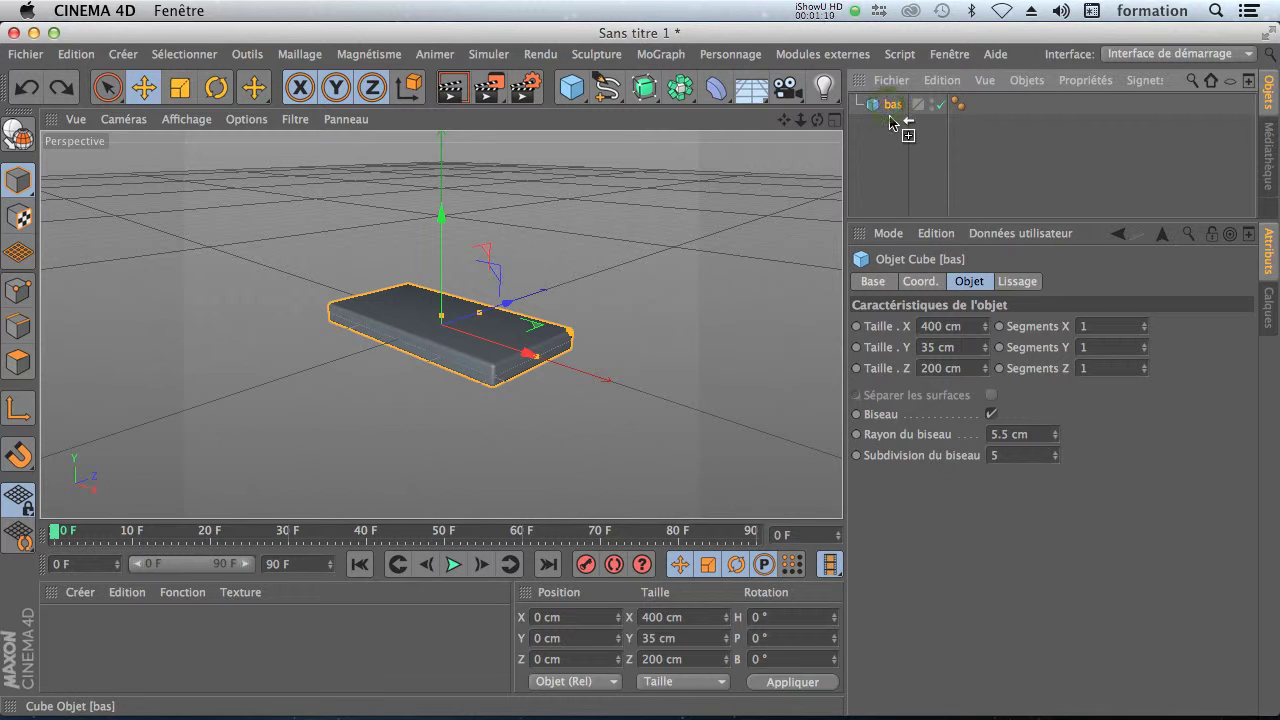
Duplicate the bas slab and raise the copy vertically to a Y position of about 98 cm
ctrl+drag(891, 122, 891, 125)
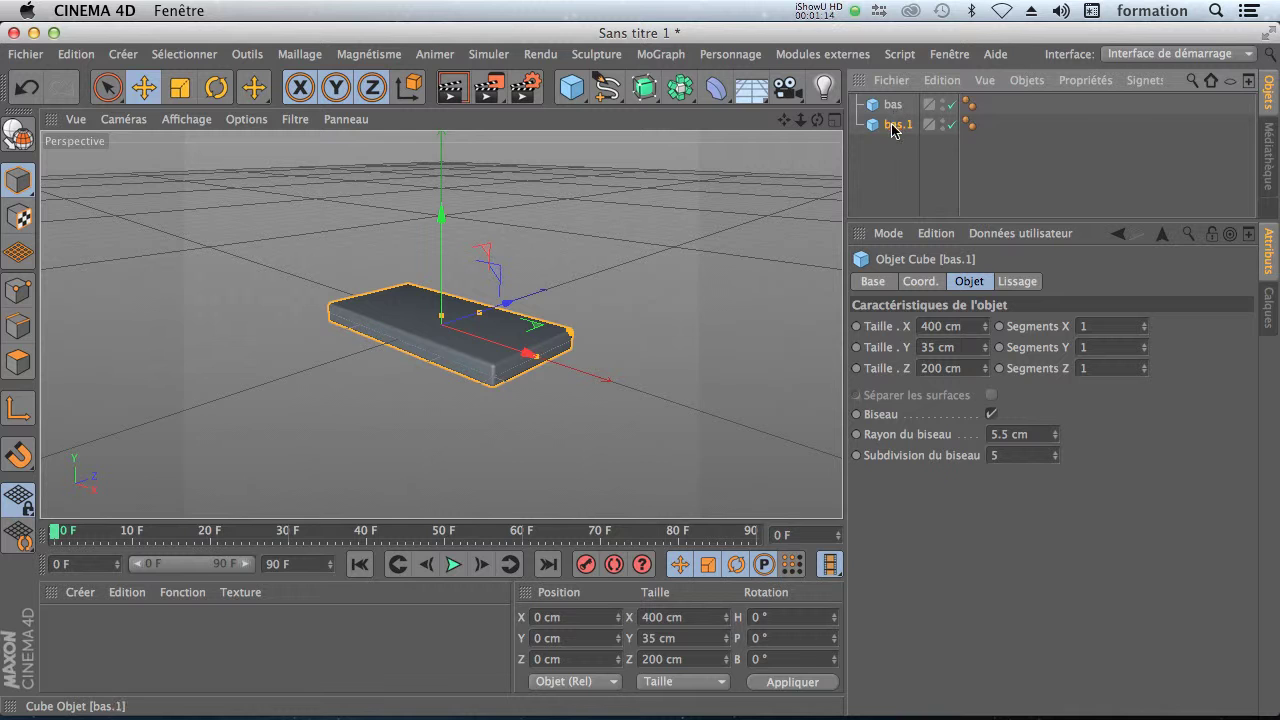
drag(427, 224, 488, 170)
drag(817, 121, 843, 120)
In the maximized right view, rotate the duplicated slab to a pitch of about −124.6°
click(843, 120)
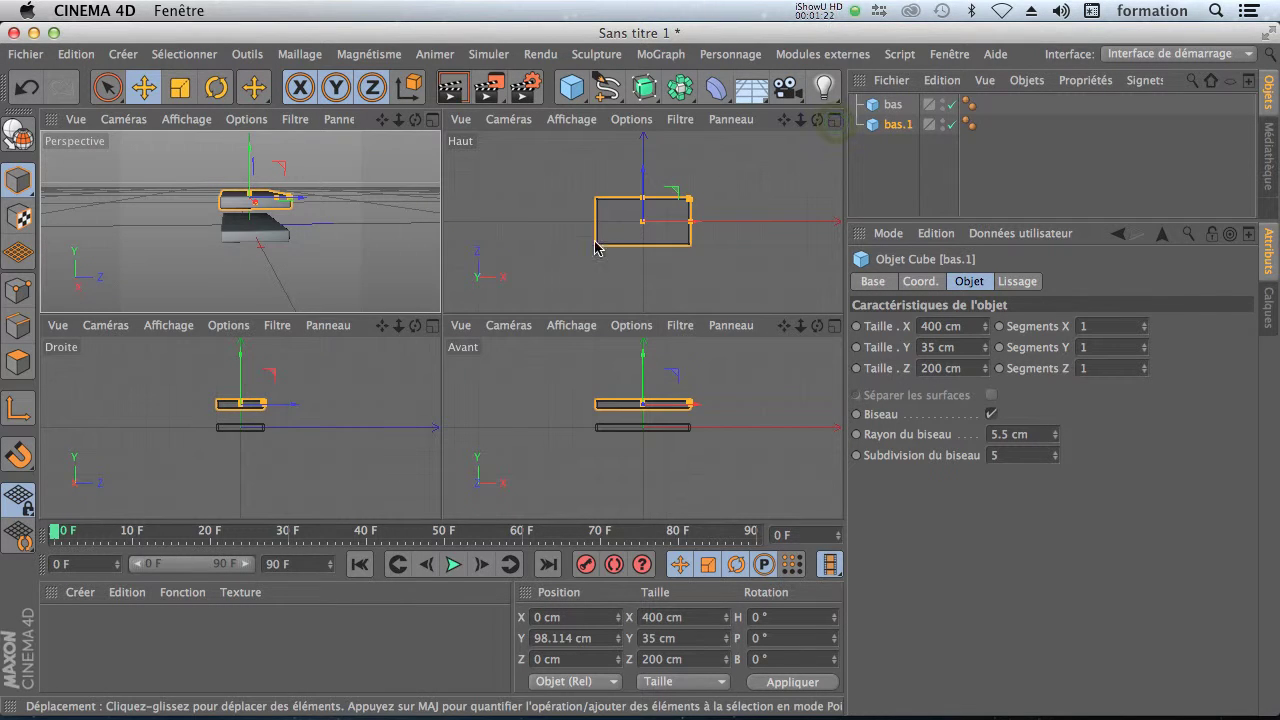
click(431, 325)
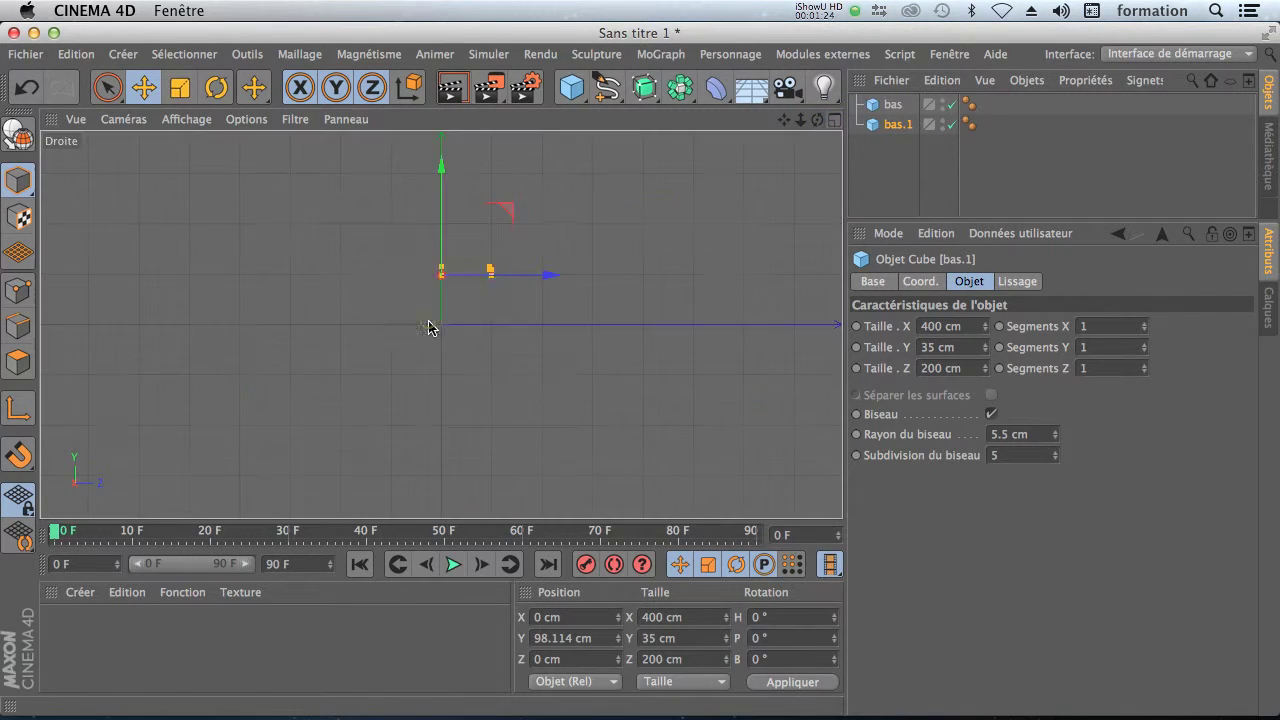
click(216, 87)
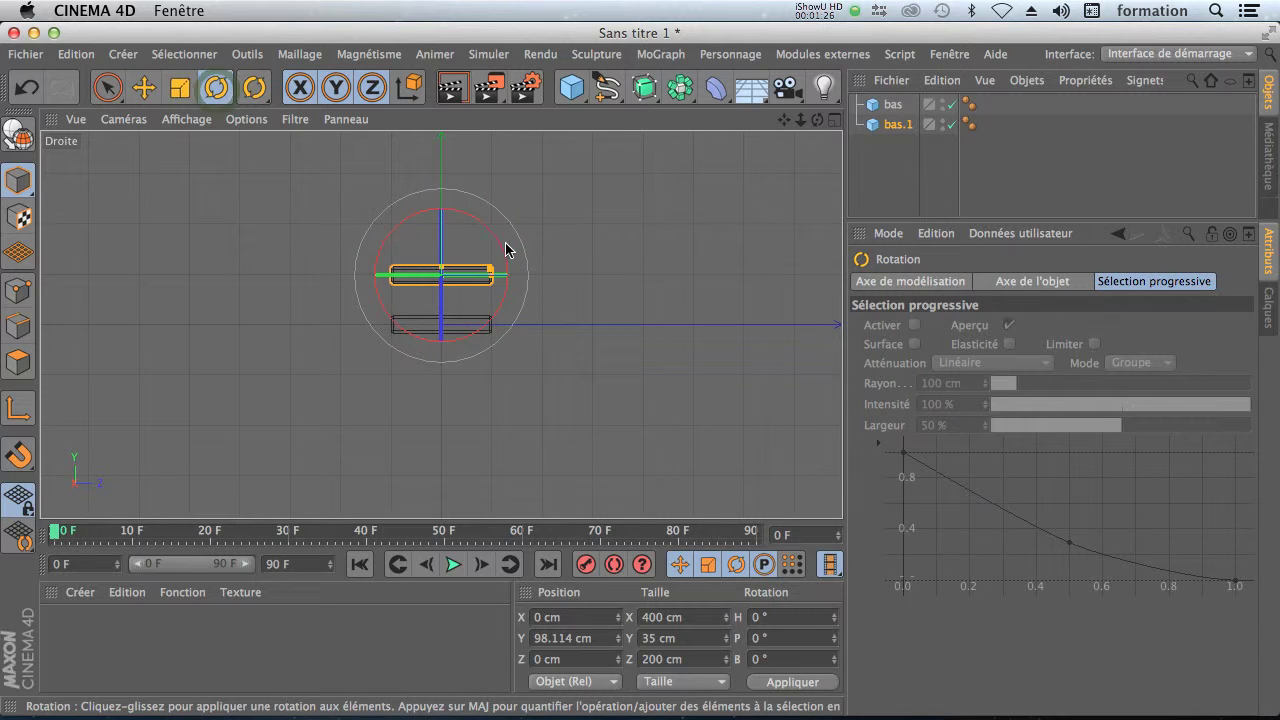
drag(497, 249, 466, 366)
Move the tilted slab onto the rear edge of bas, at about Y 77 cm and Z 132 cm
key(space)
key(e)
drag(523, 337, 440, 366)
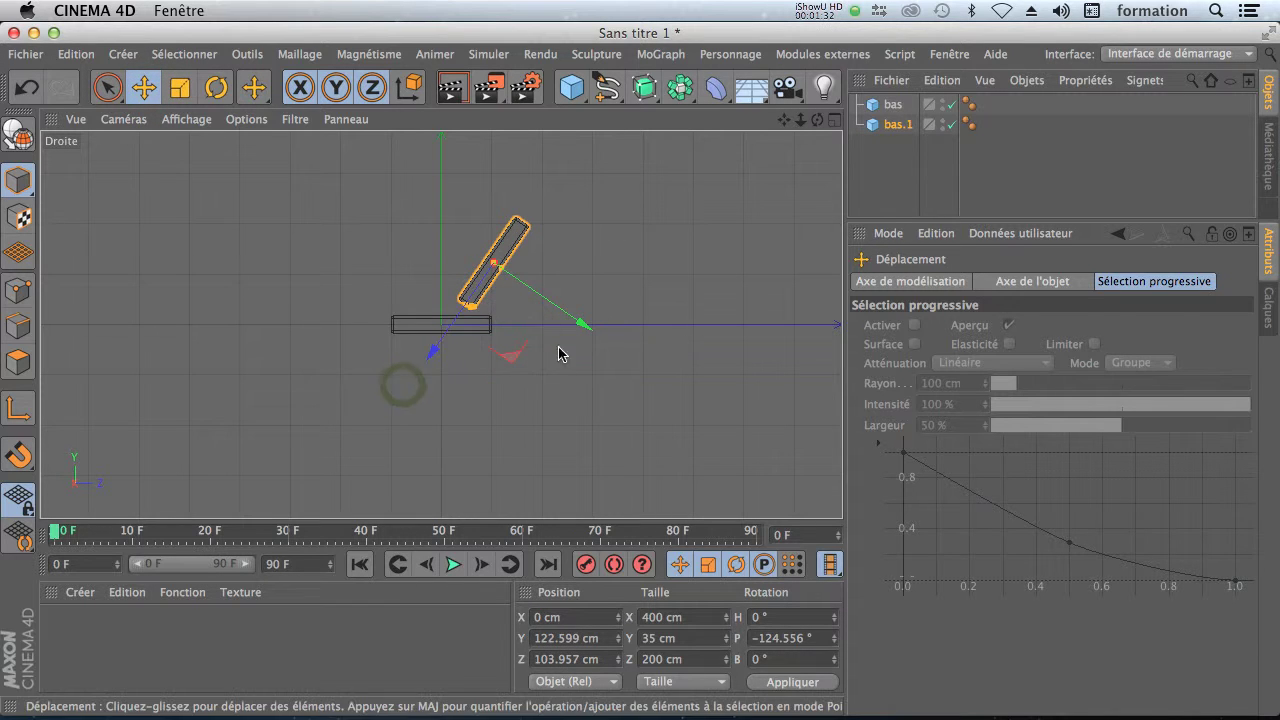
drag(586, 323, 597, 352)
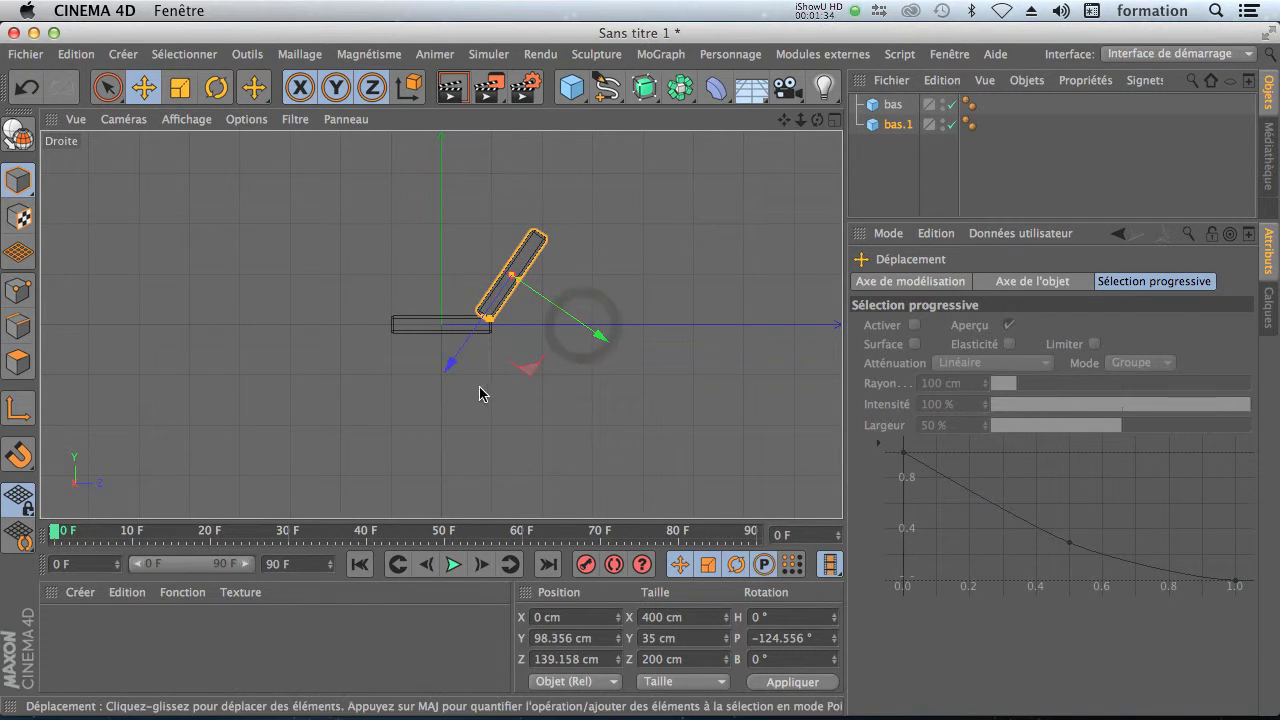
drag(451, 366, 448, 372)
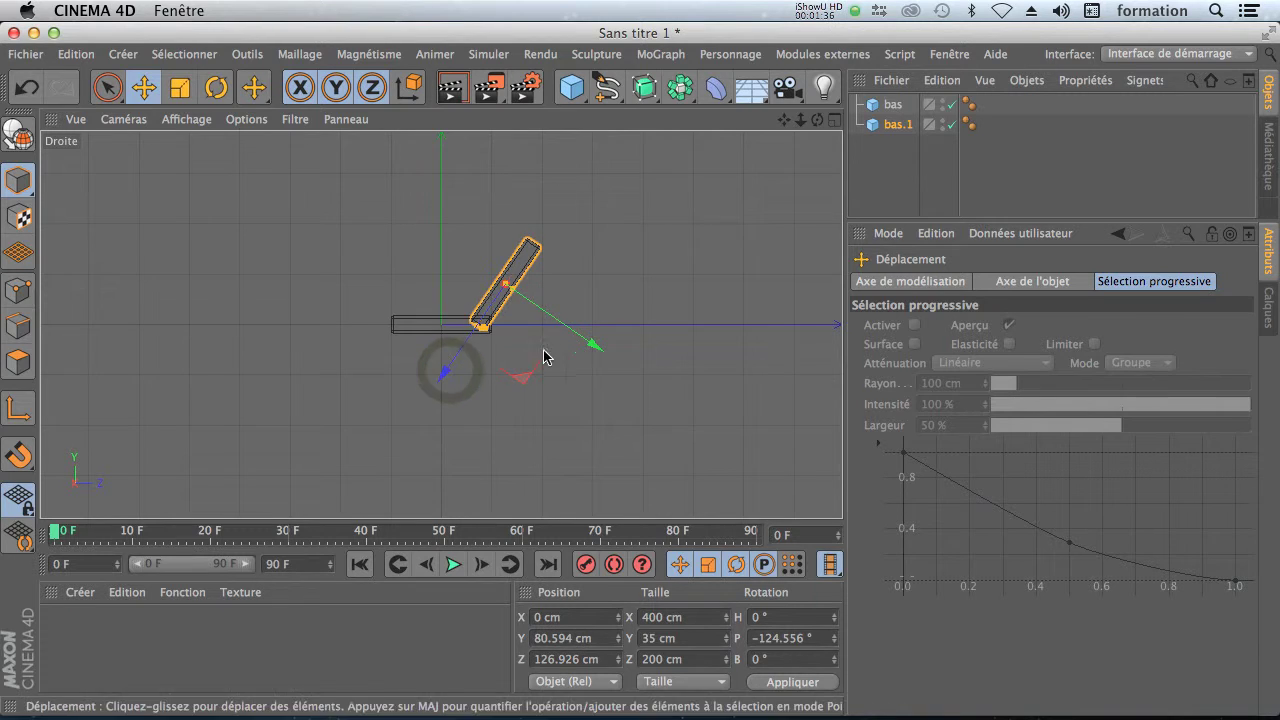
drag(591, 346, 594, 347)
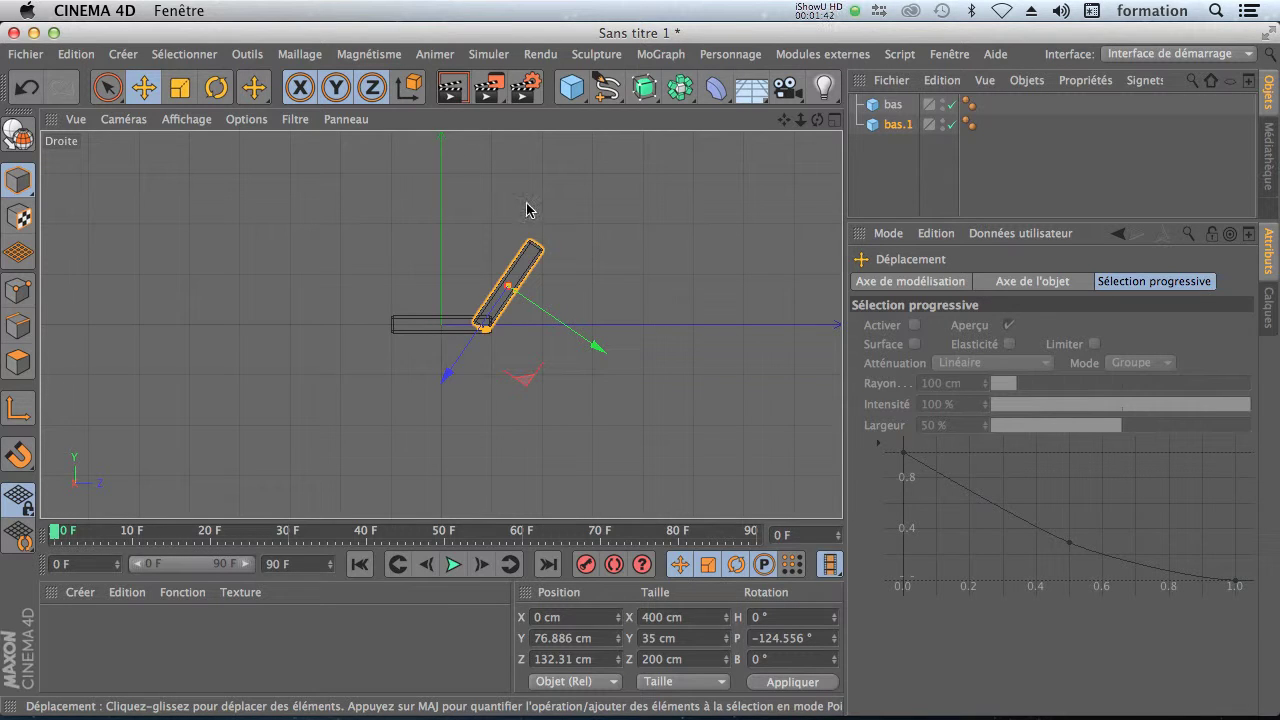
Switch from object to world coordinates and shift the tilted slab along Z to about 128 cm
click(410, 87)
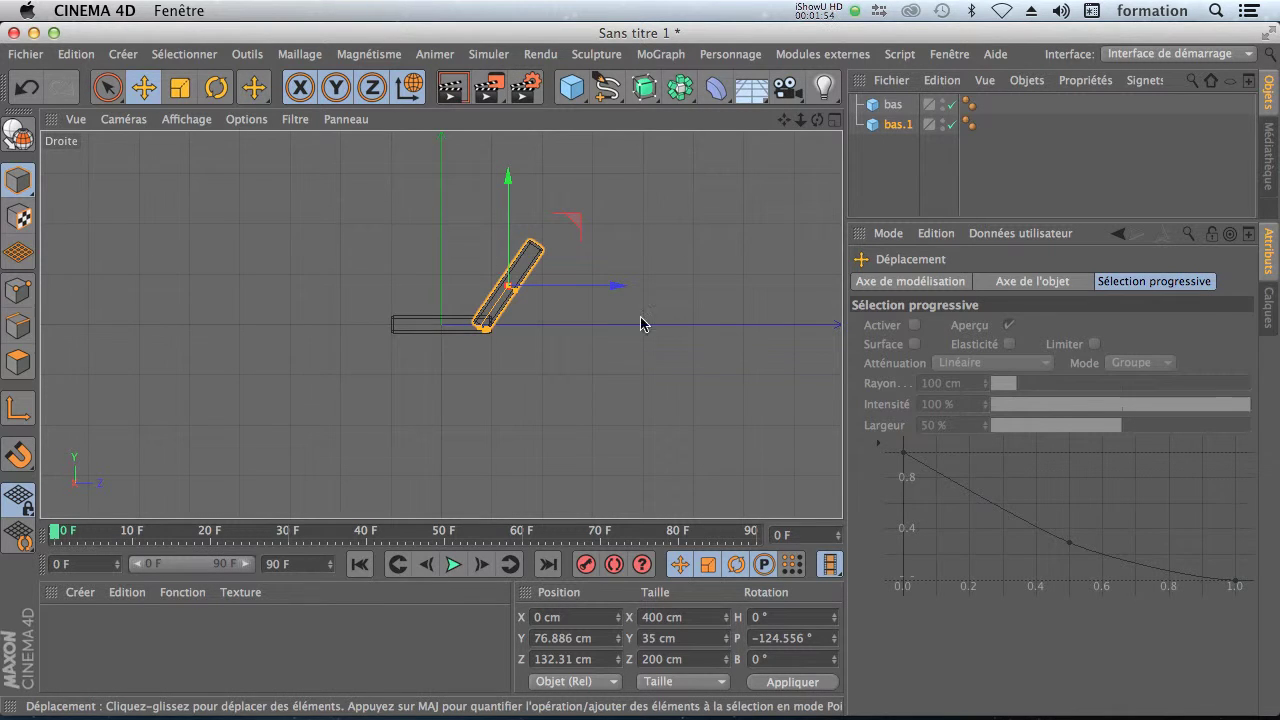
click(411, 90)
click(411, 90)
click(411, 90)
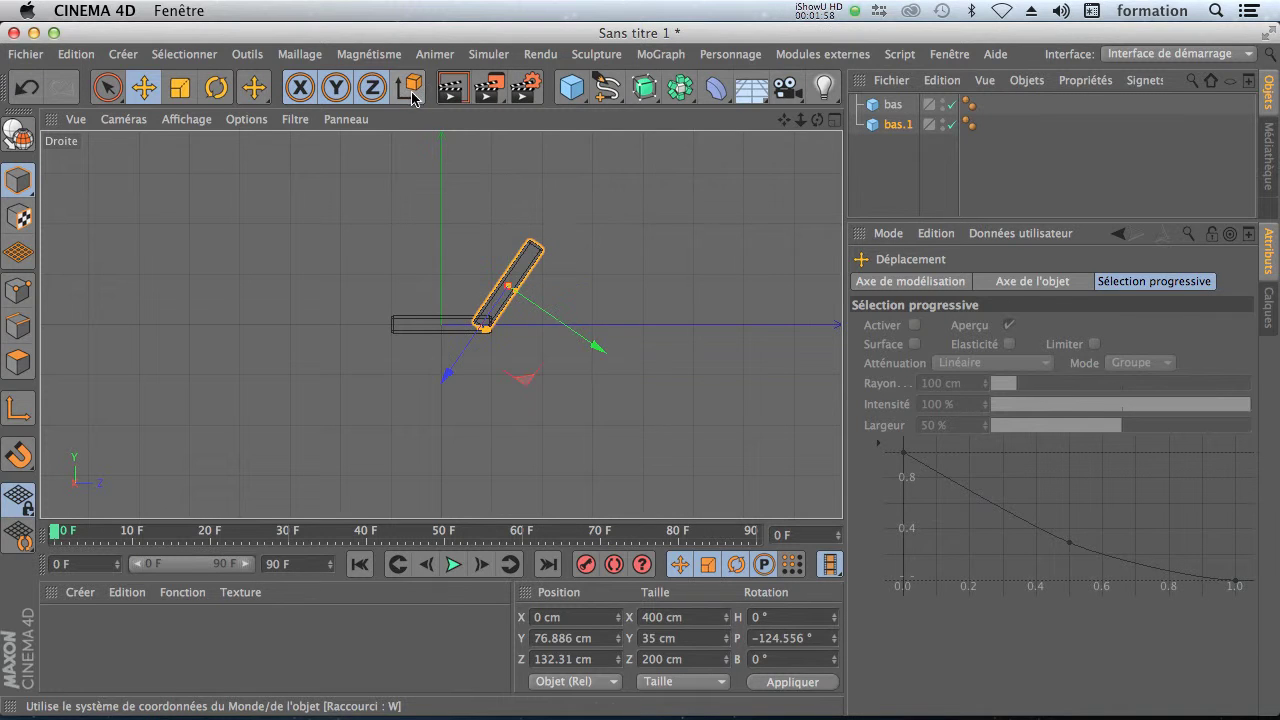
click(411, 90)
drag(616, 285, 612, 285)
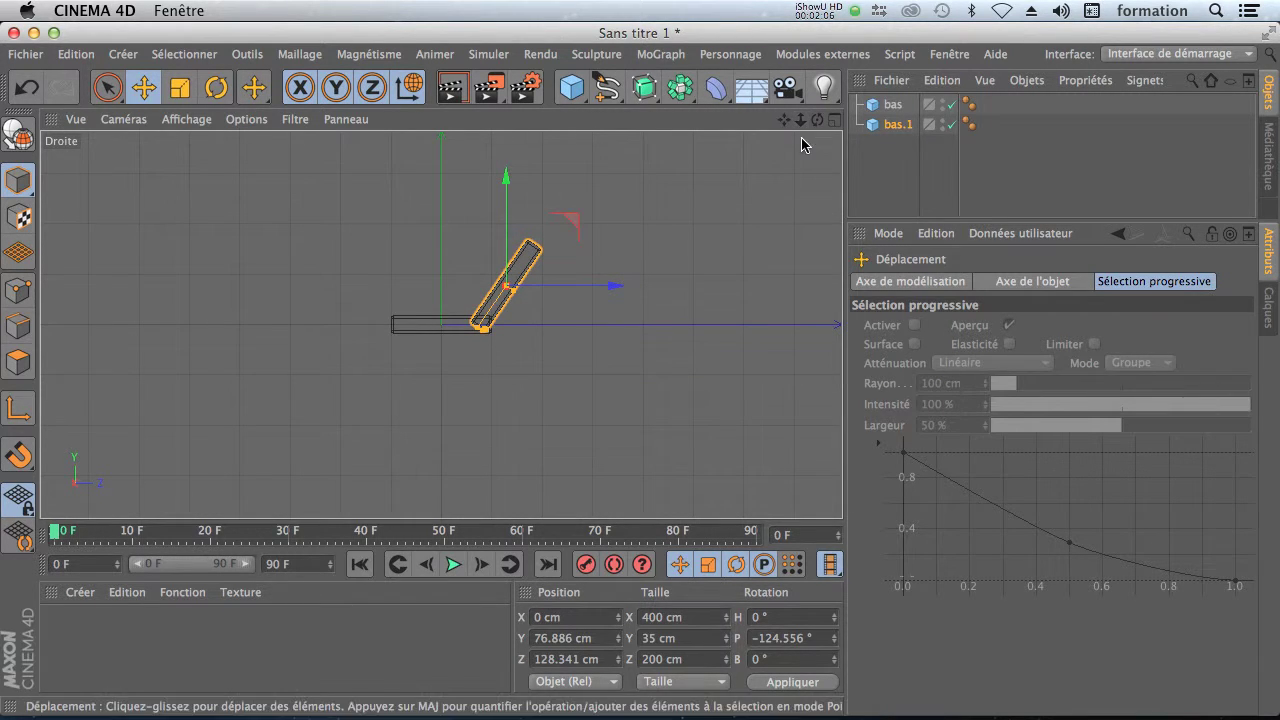
In the maximized perspective view, nudge the tilted slab to Y 77.03 cm, keeping world coordinates active for moving
click(834, 121)
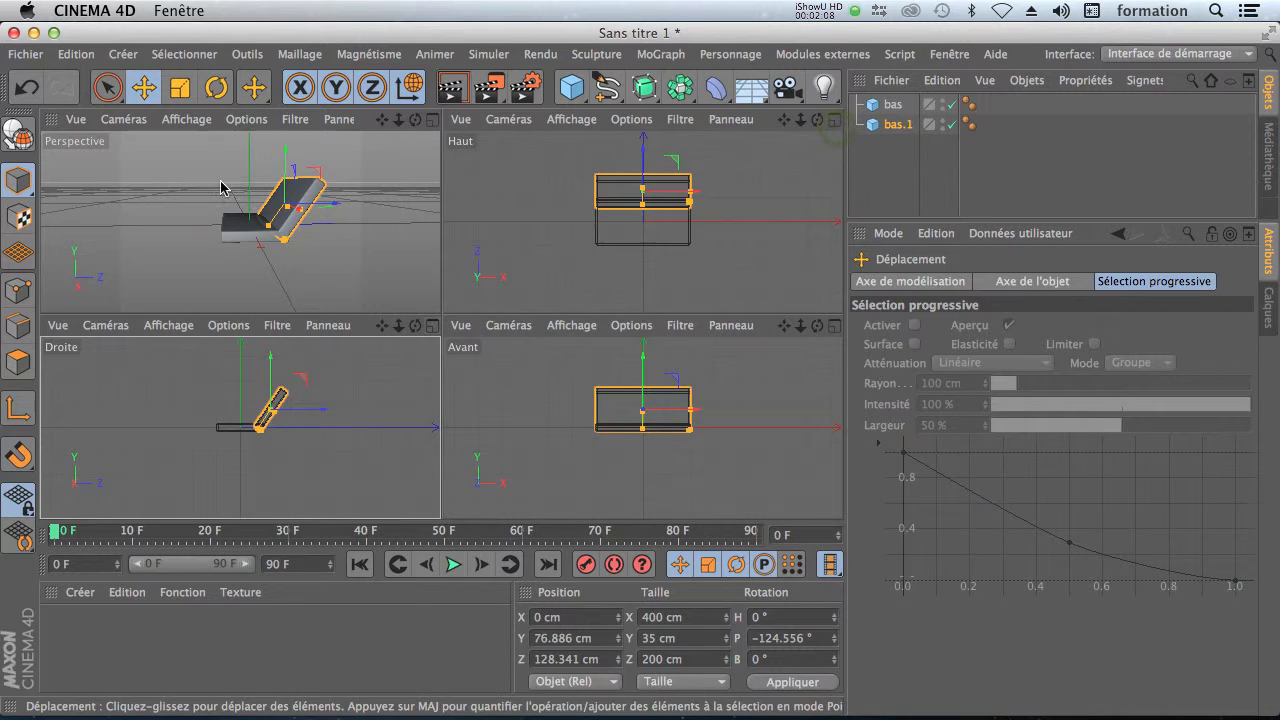
click(434, 122)
drag(817, 120, 817, 120)
mouse_move(549, 168)
mouse_down()
mouse_move(549, 115)
mouse_move(536, 172)
mouse_up()
click(411, 97)
click(413, 95)
click(414, 94)
click(414, 94)
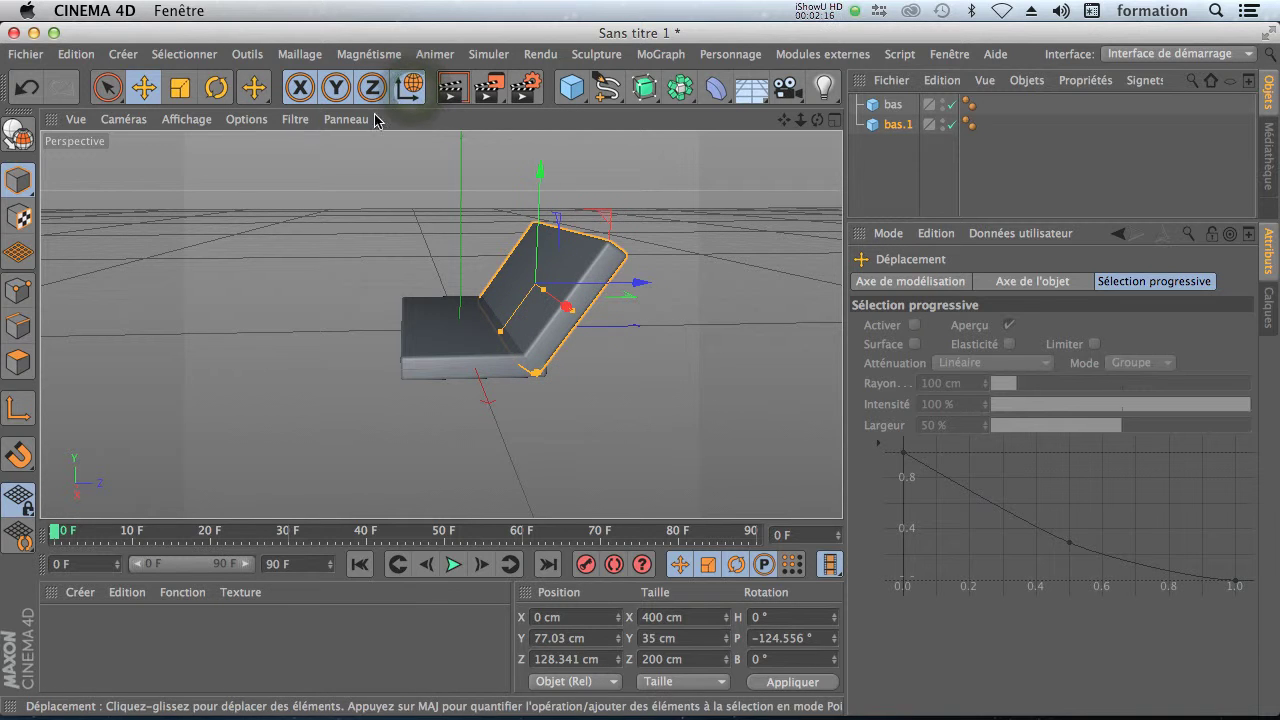
Rotate the backrest slab more upright, to a pitch of about −119.3°, and clear the selection
key(r)
drag(510, 260, 490, 225)
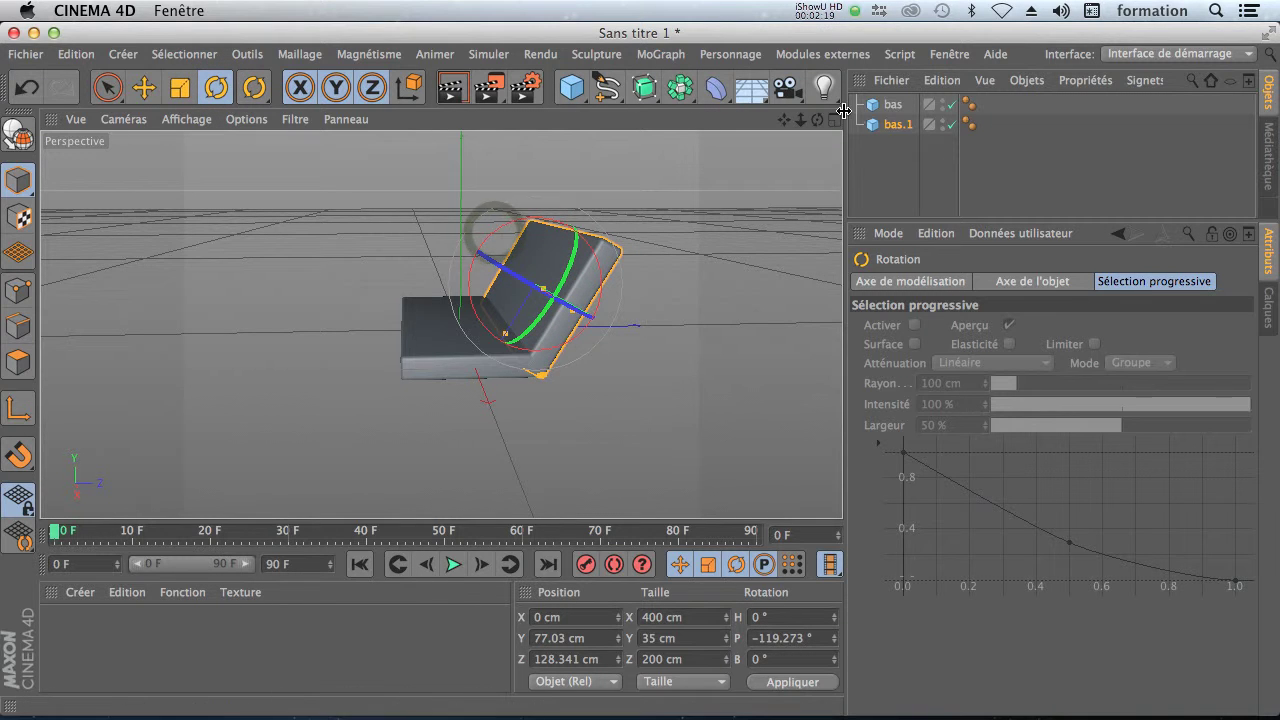
click(893, 153)
Add a new default cube to the scene and display all four views
drag(817, 119, 965, 117)
click(571, 87)
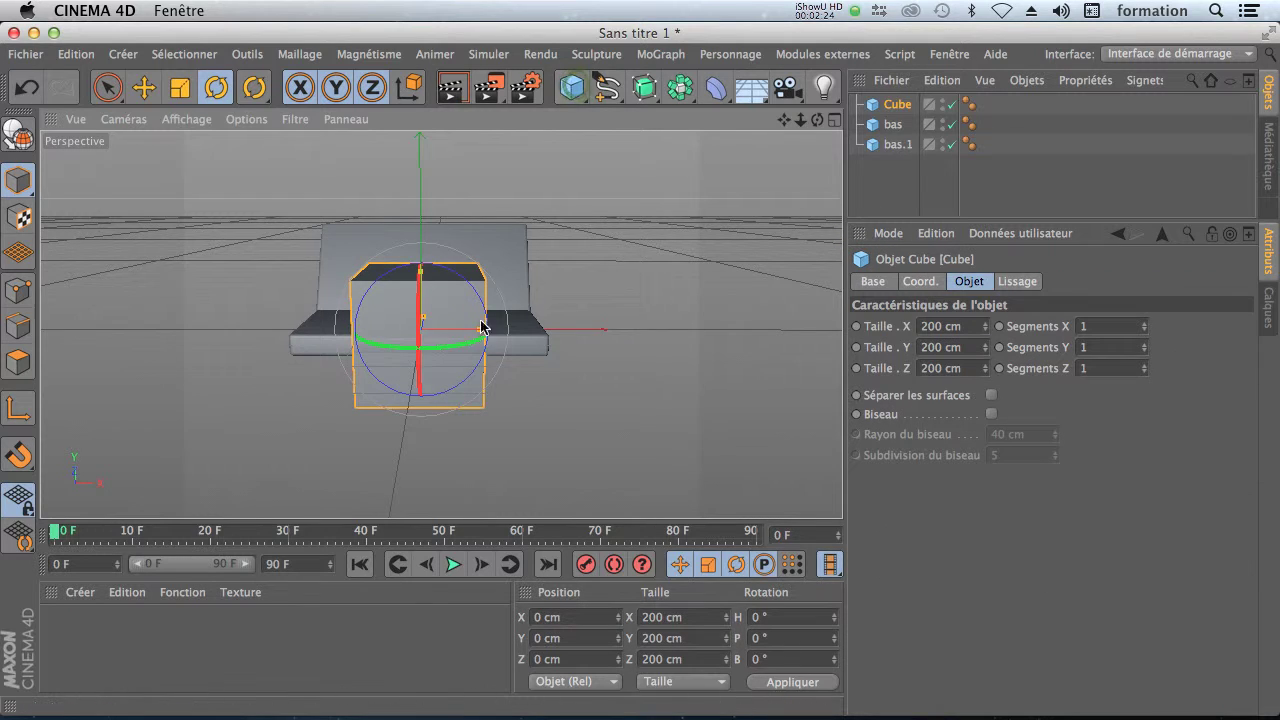
click(836, 120)
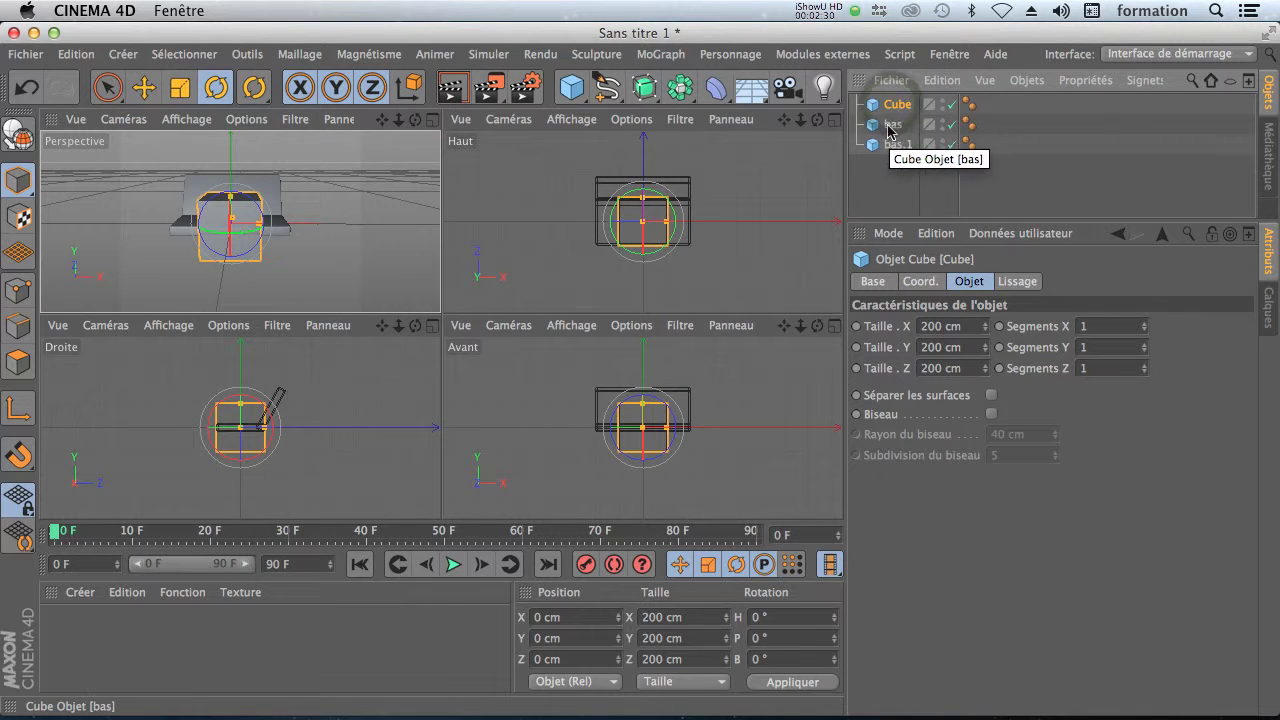
In the maximized top view, shrink the new cube along Z to about 142 cm
click(968, 327)
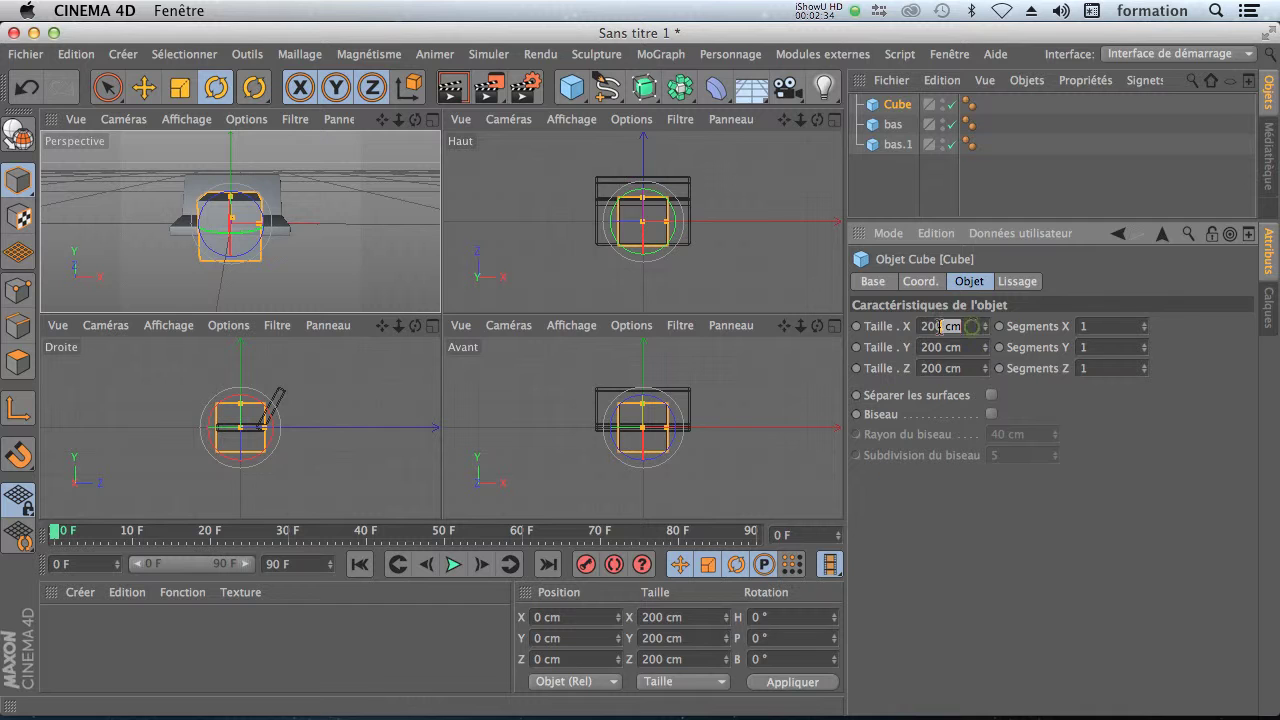
text(4)
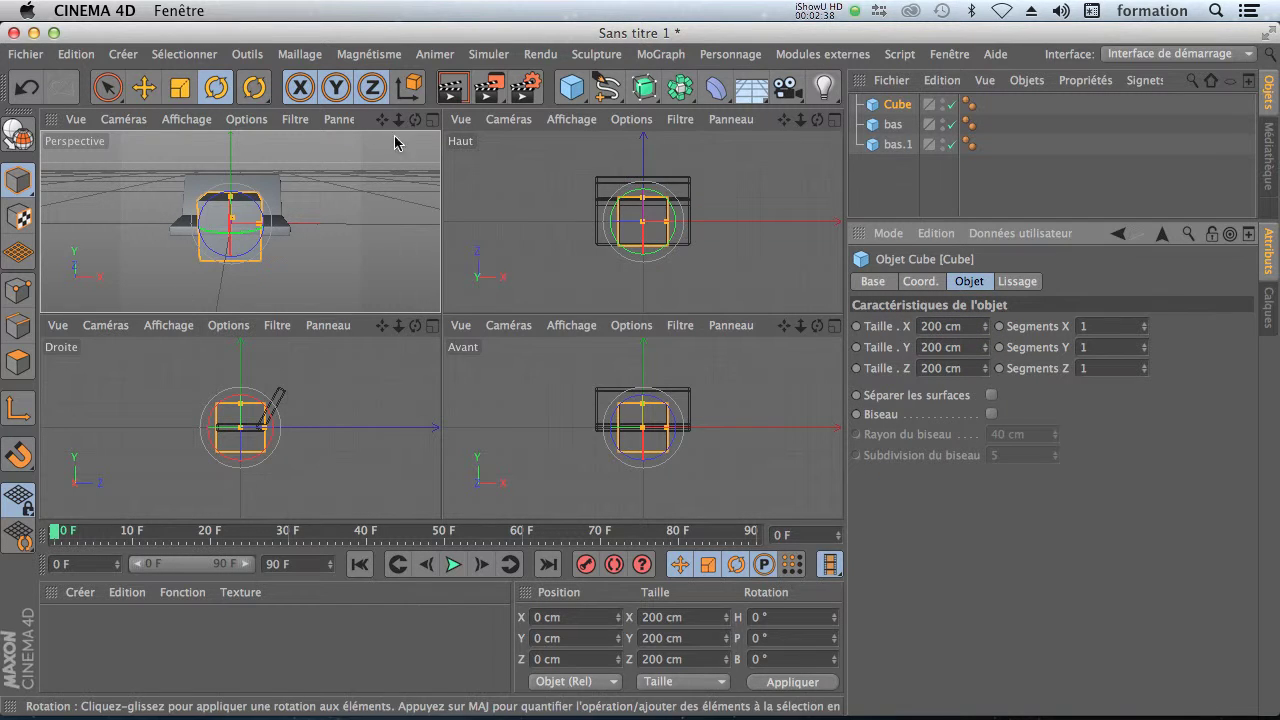
scroll(628, 252, up, 2)
scroll(764, 201, up, 2)
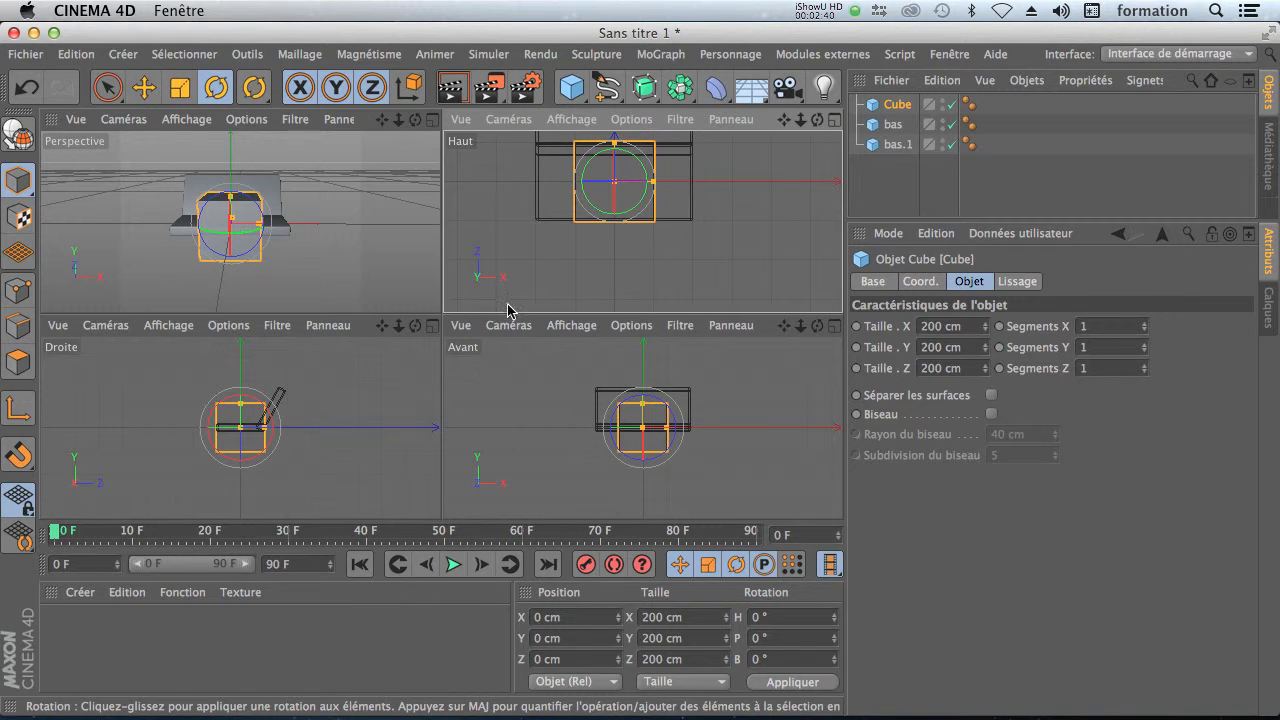
click(830, 121)
drag(380, 156, 381, 184)
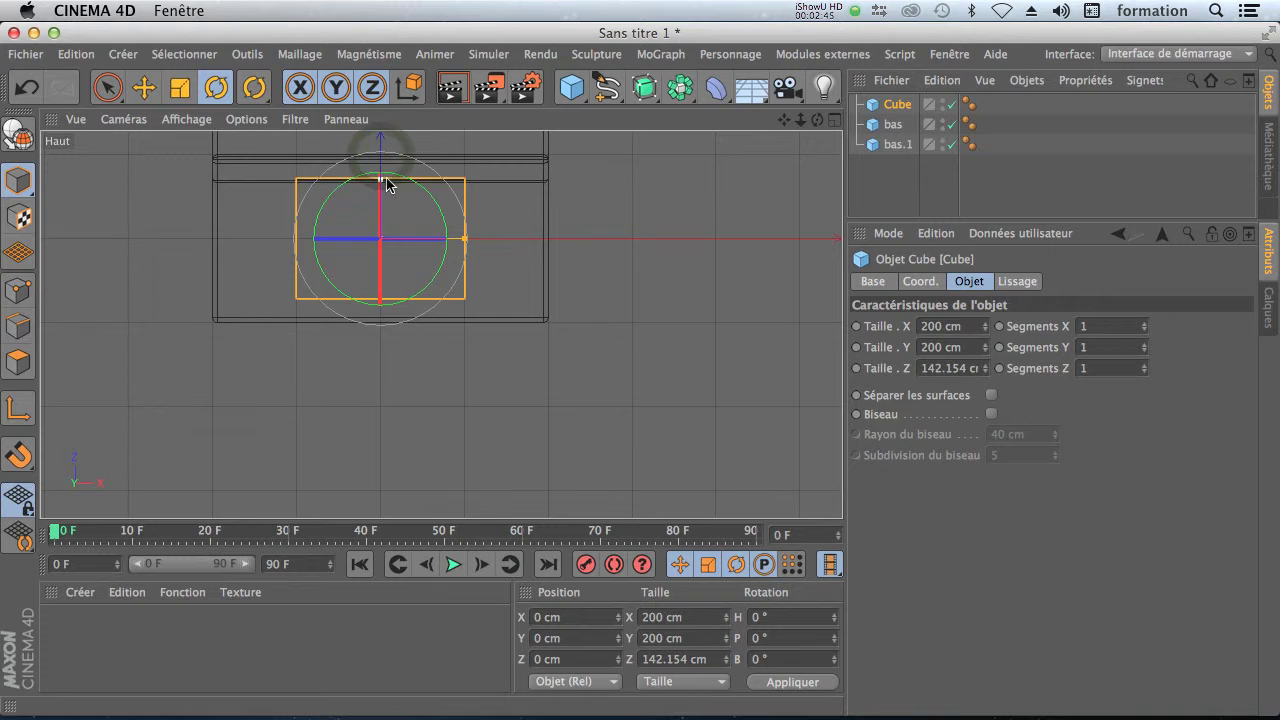
Move the new cube over one half of the seat, to about X −98 cm and Z −12 cm
click(143, 88)
drag(380, 136, 380, 147)
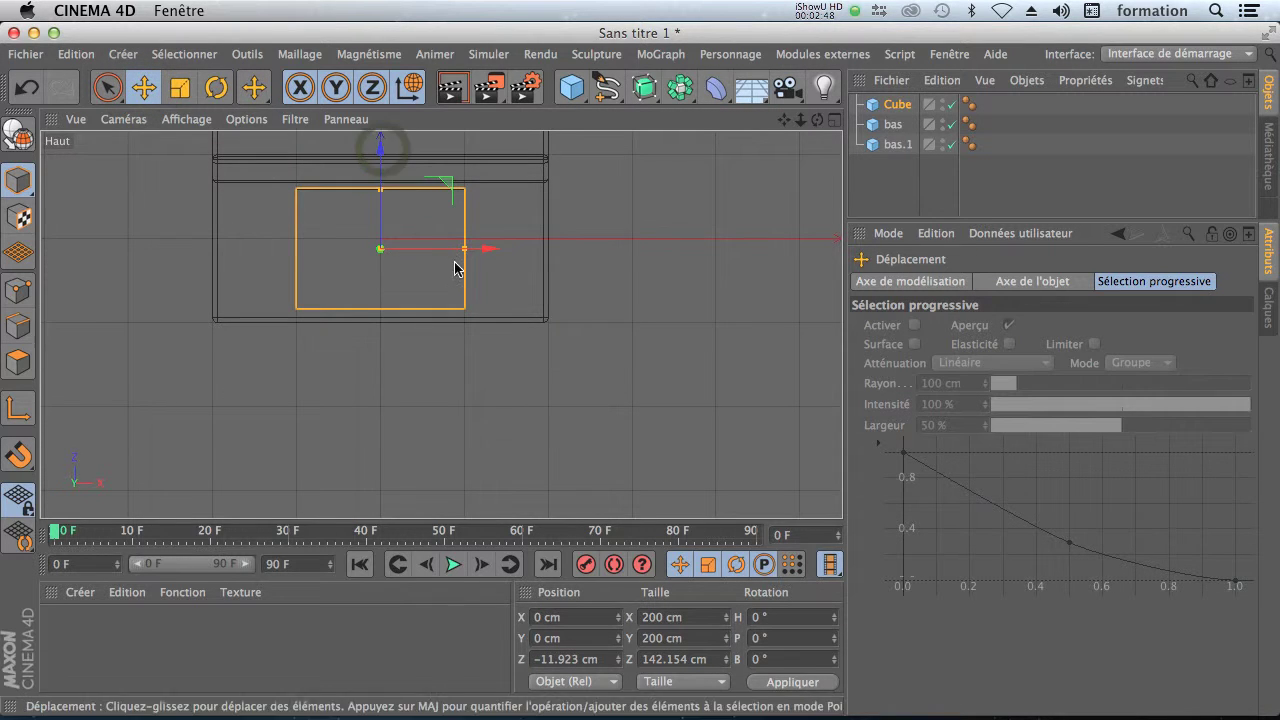
click(898, 104)
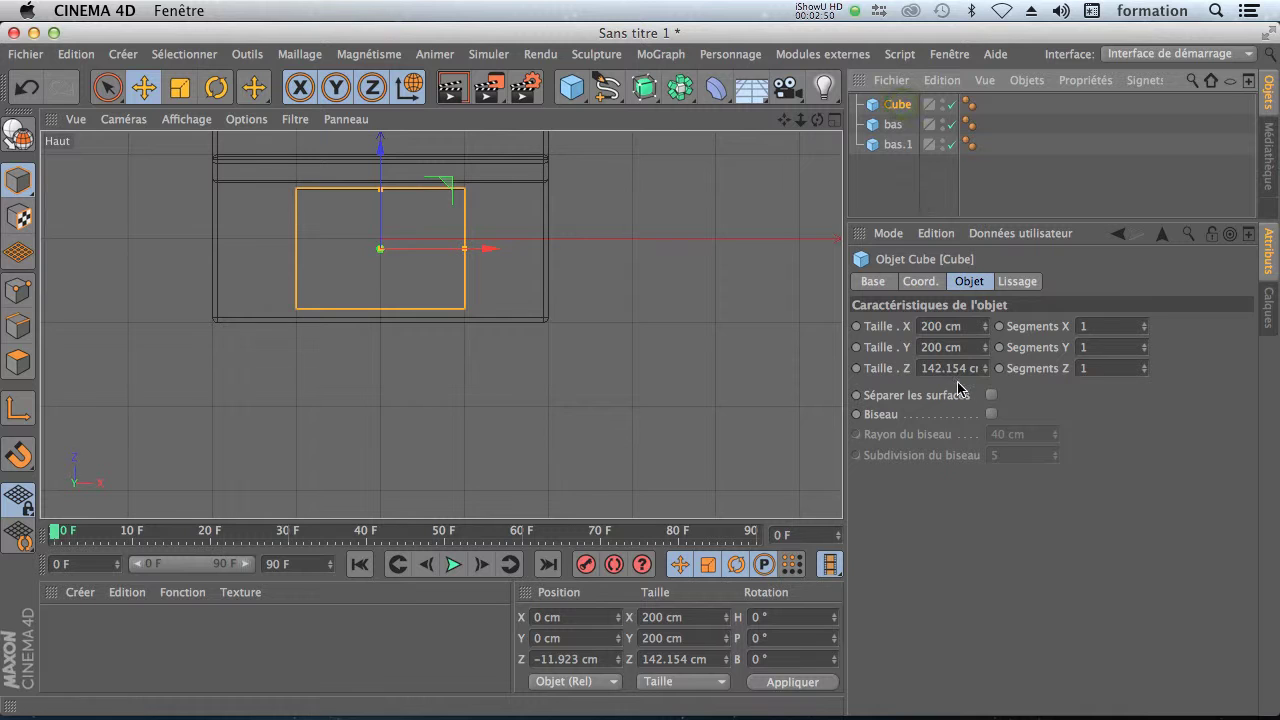
drag(490, 250, 408, 254)
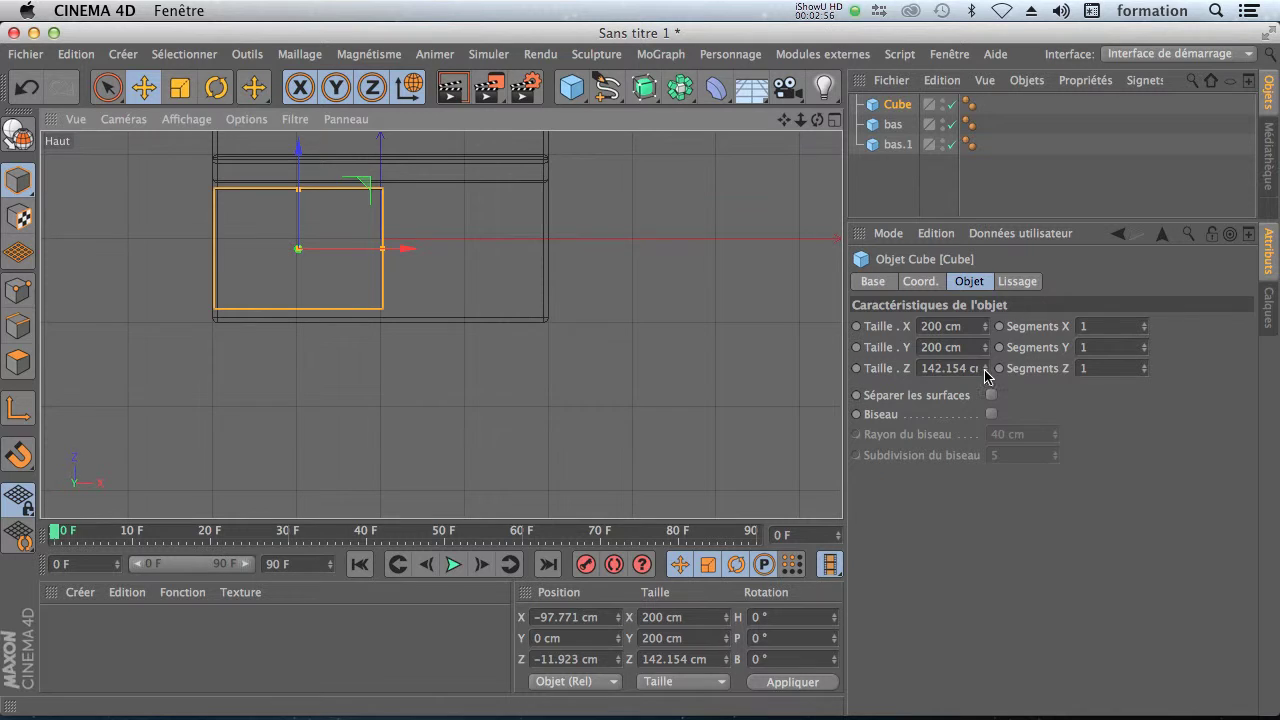
Resize the cushion cube to 185 cm along X and 31 cm along Y
drag(986, 333, 981, 332)
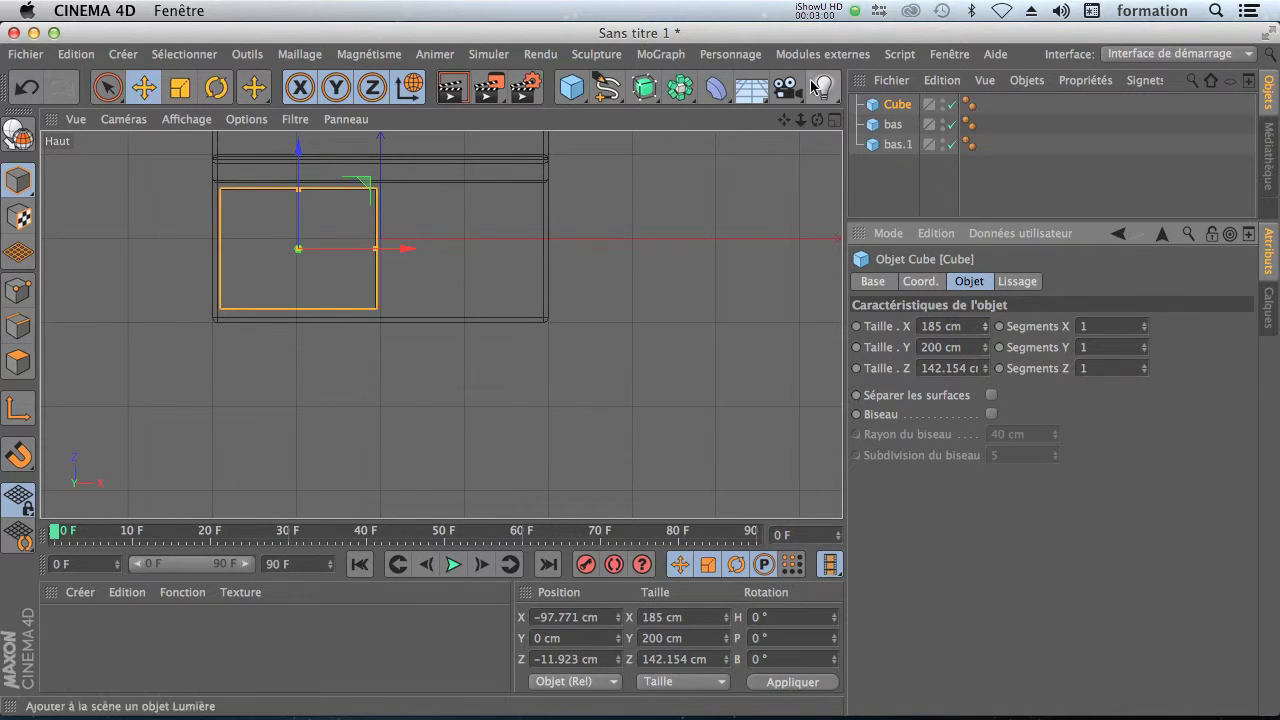
click(836, 120)
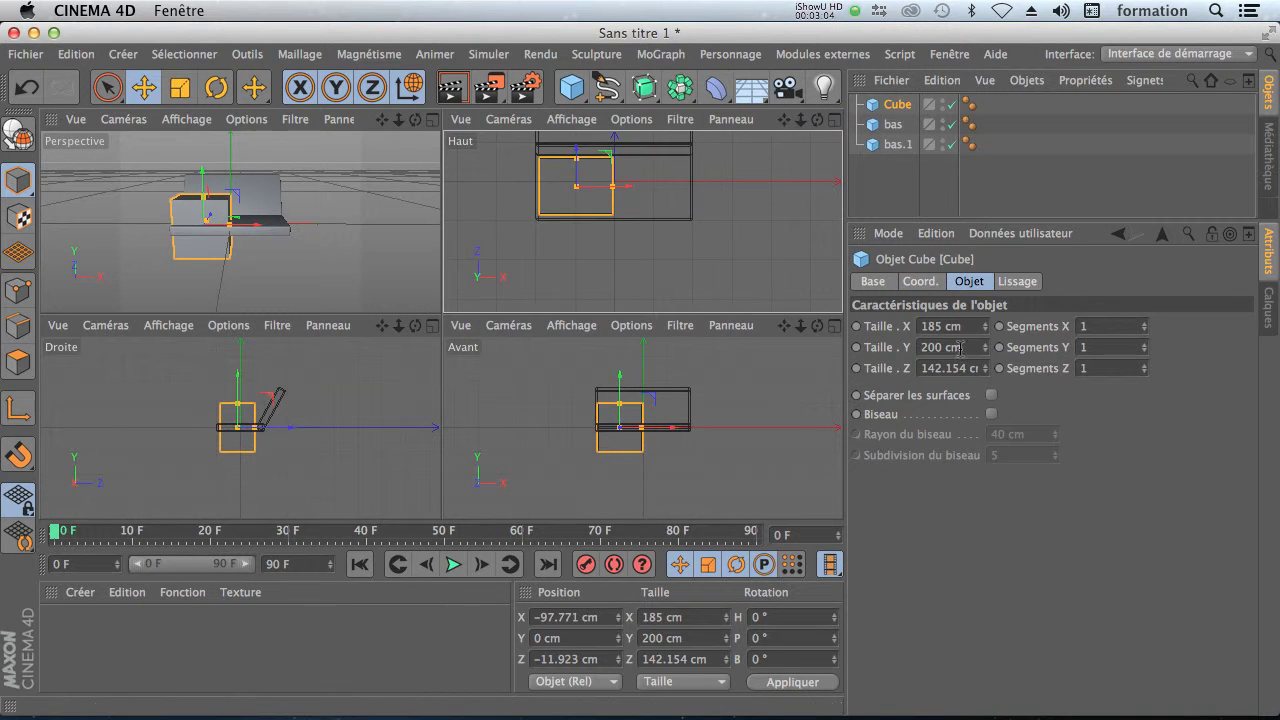
drag(986, 371, 988, 435)
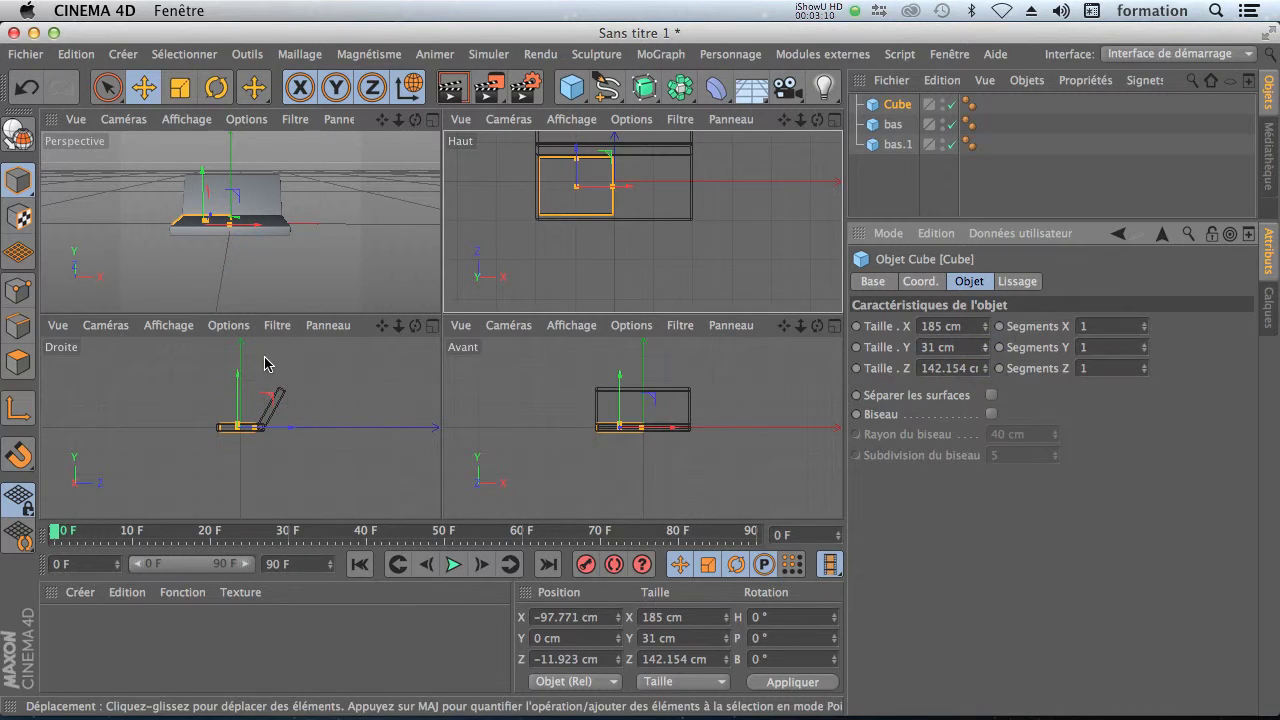
Raise the cushion onto the seat at about Y 34 cm and bevel its edges with a 13.5 cm radius
drag(241, 382, 238, 369)
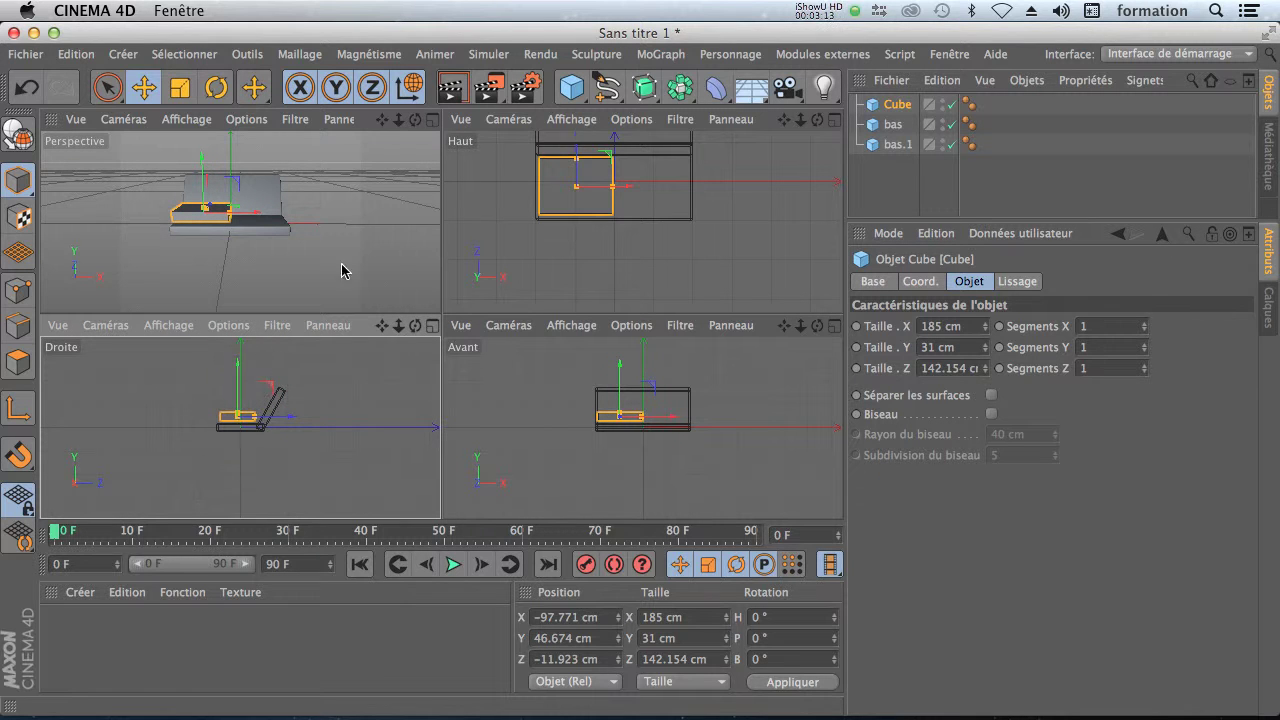
click(432, 119)
drag(361, 200, 357, 200)
click(991, 414)
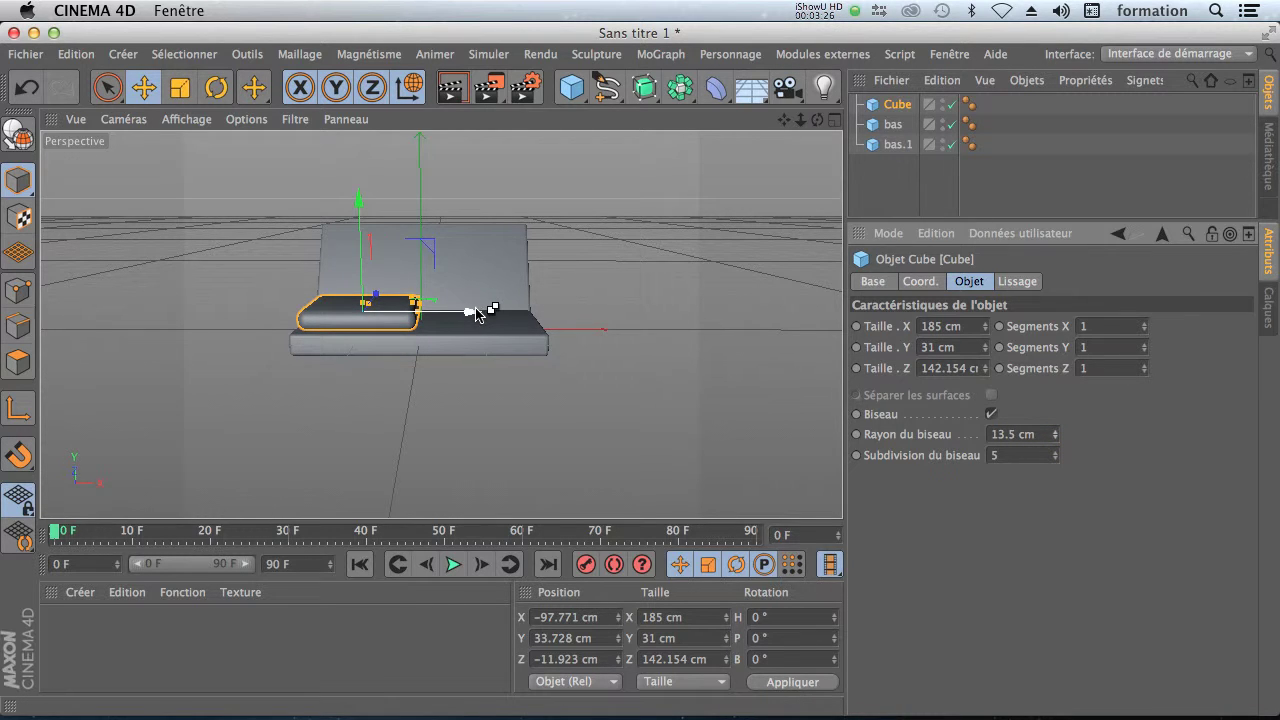
Duplicate the cushion onto the other half of the seat at about X 95 cm and shift the original to about Z −23 cm
ctrl+drag(476, 313, 590, 308)
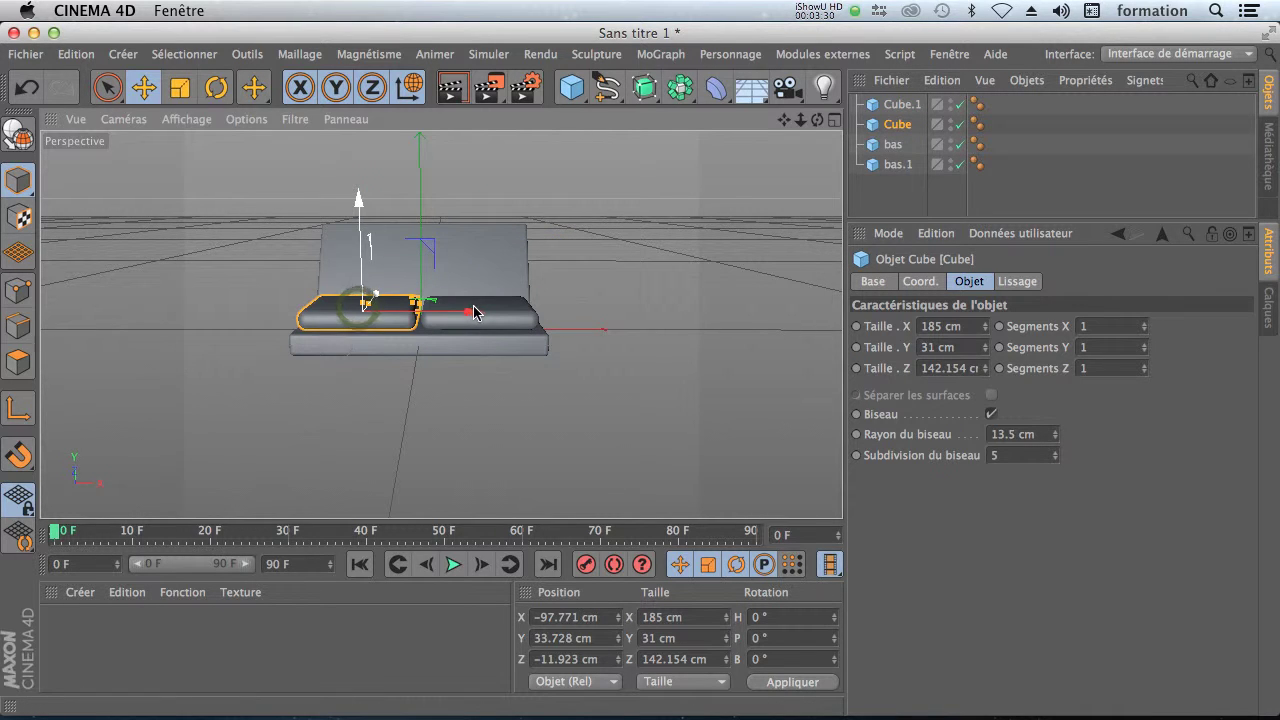
right_drag(474, 314, 474, 317)
key(z)
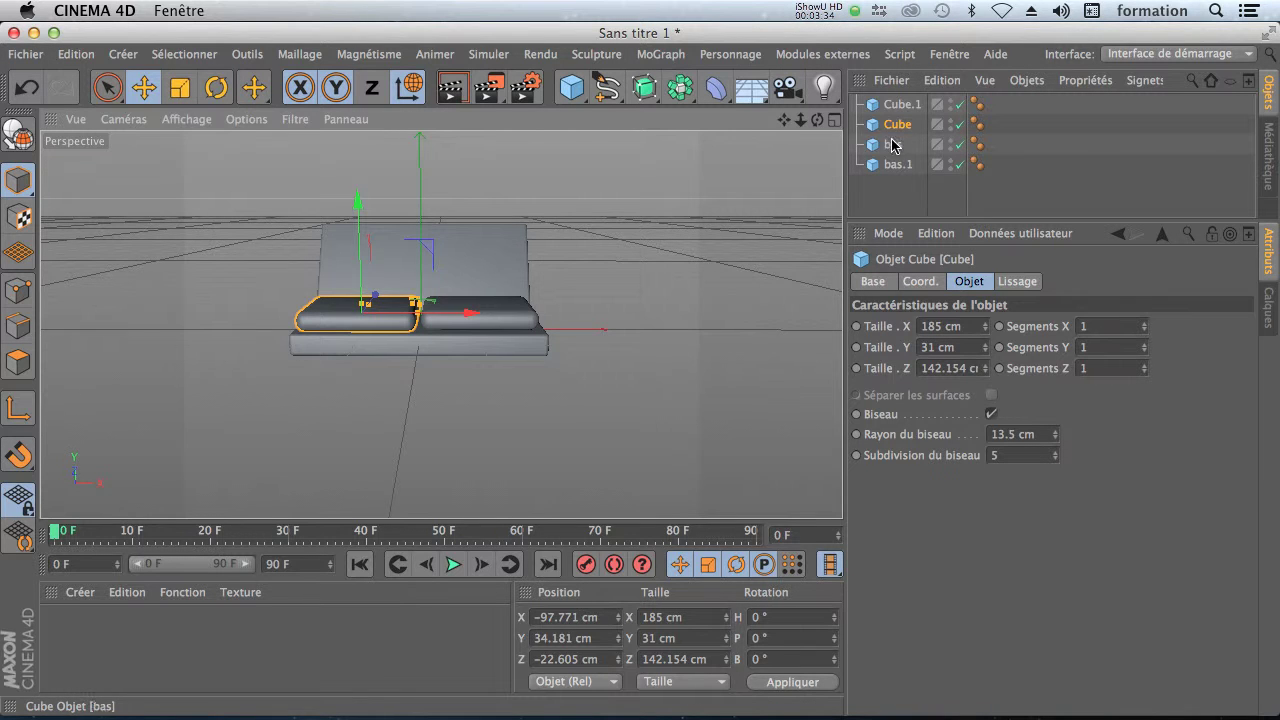
Select both seat cushions and rotate a copy of them to a pitch of about −61°, matching the backrest's tilt
drag(817, 119, 648, 358)
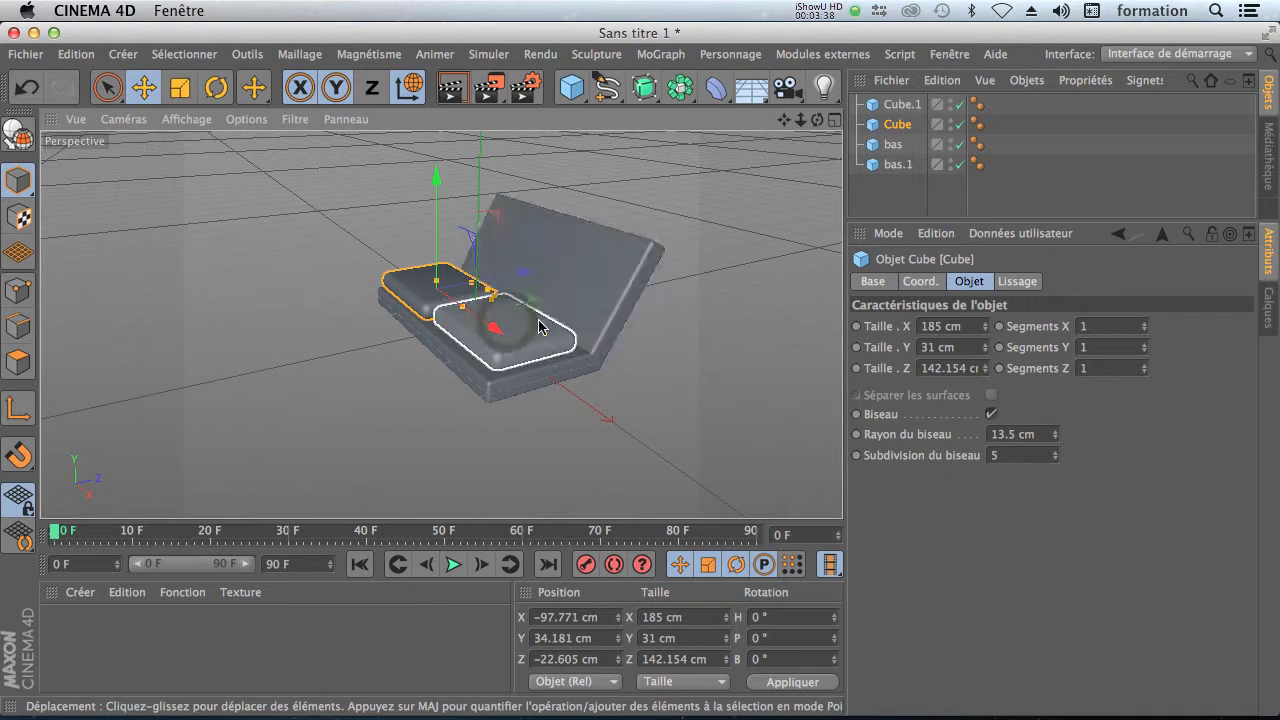
click(899, 107)
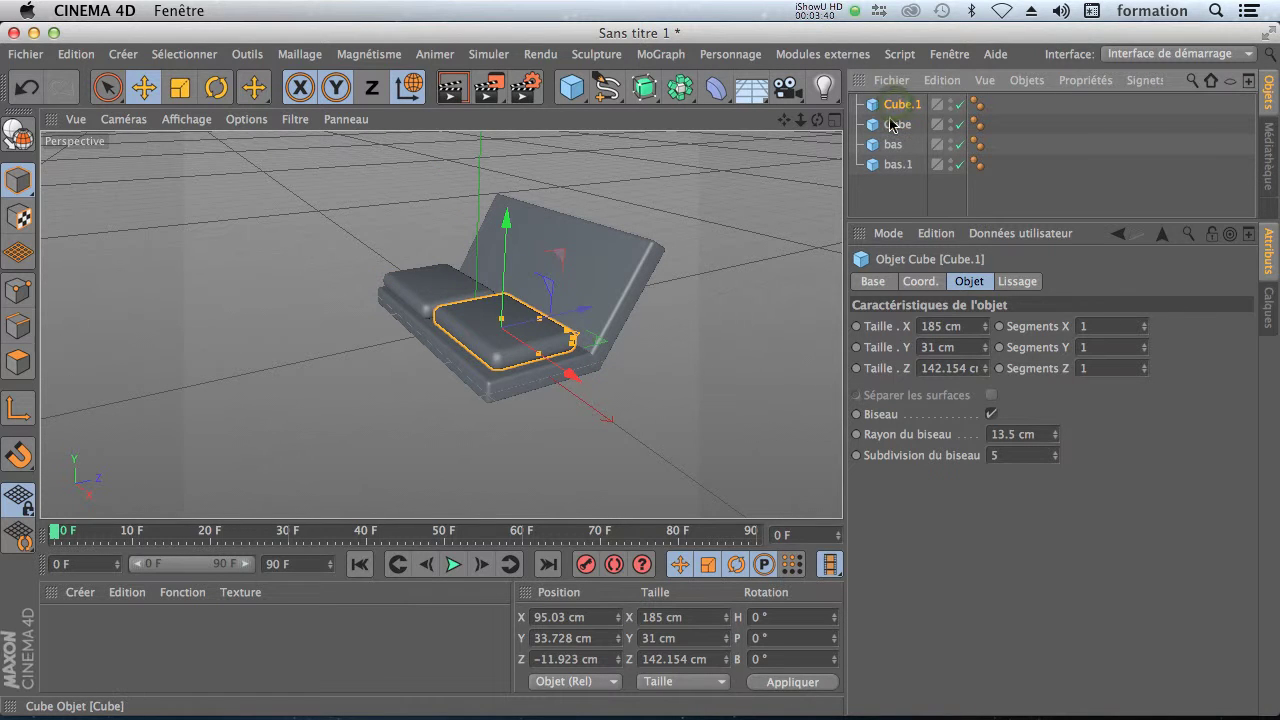
shift+click(893, 124)
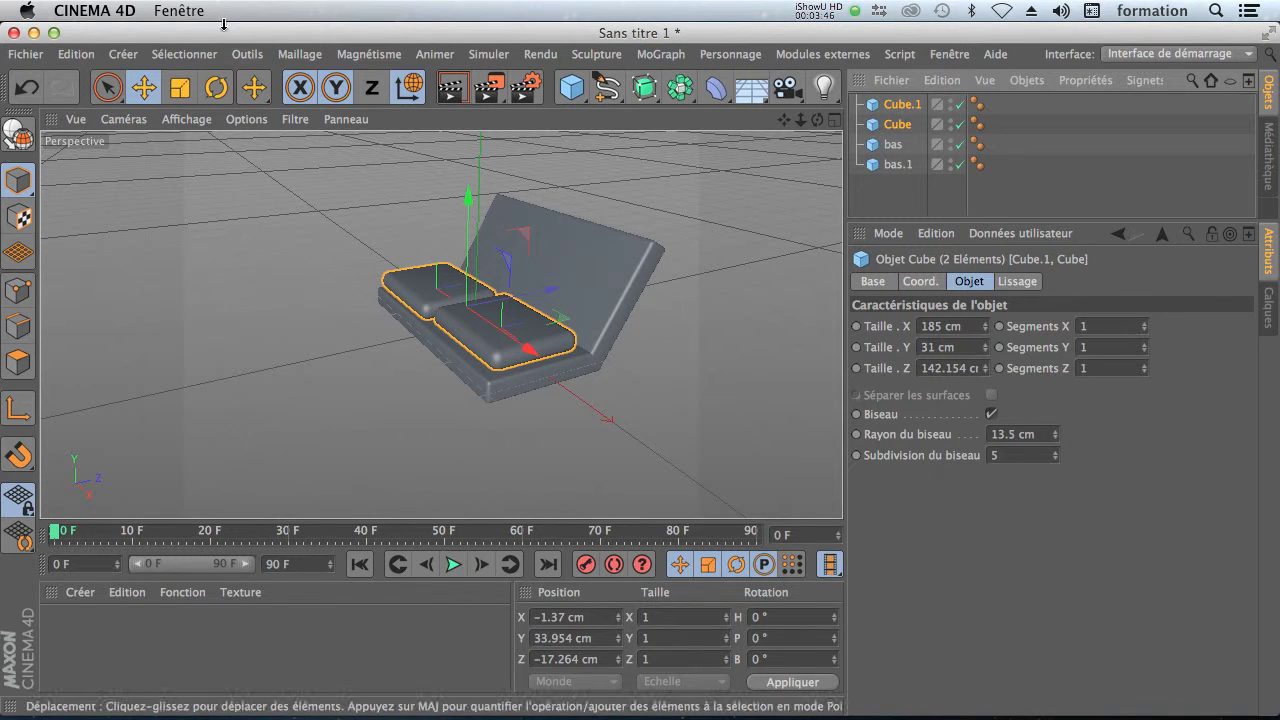
click(217, 89)
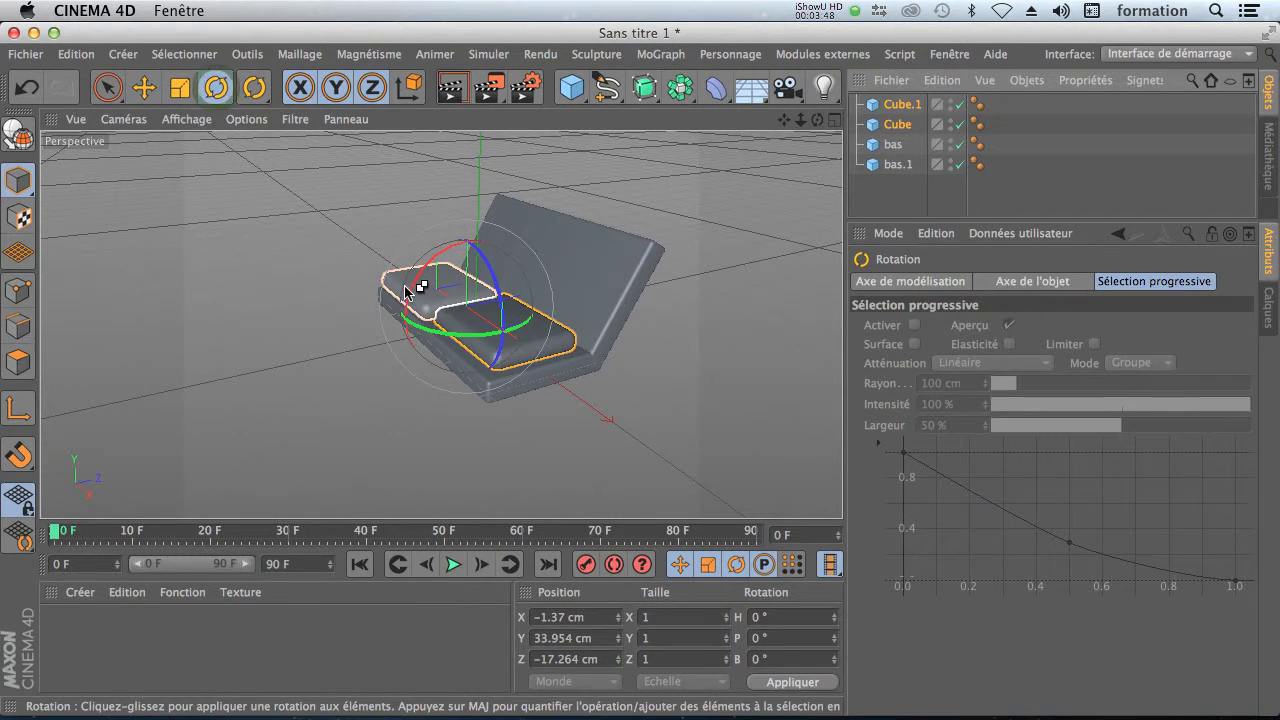
drag(415, 297, 546, 230)
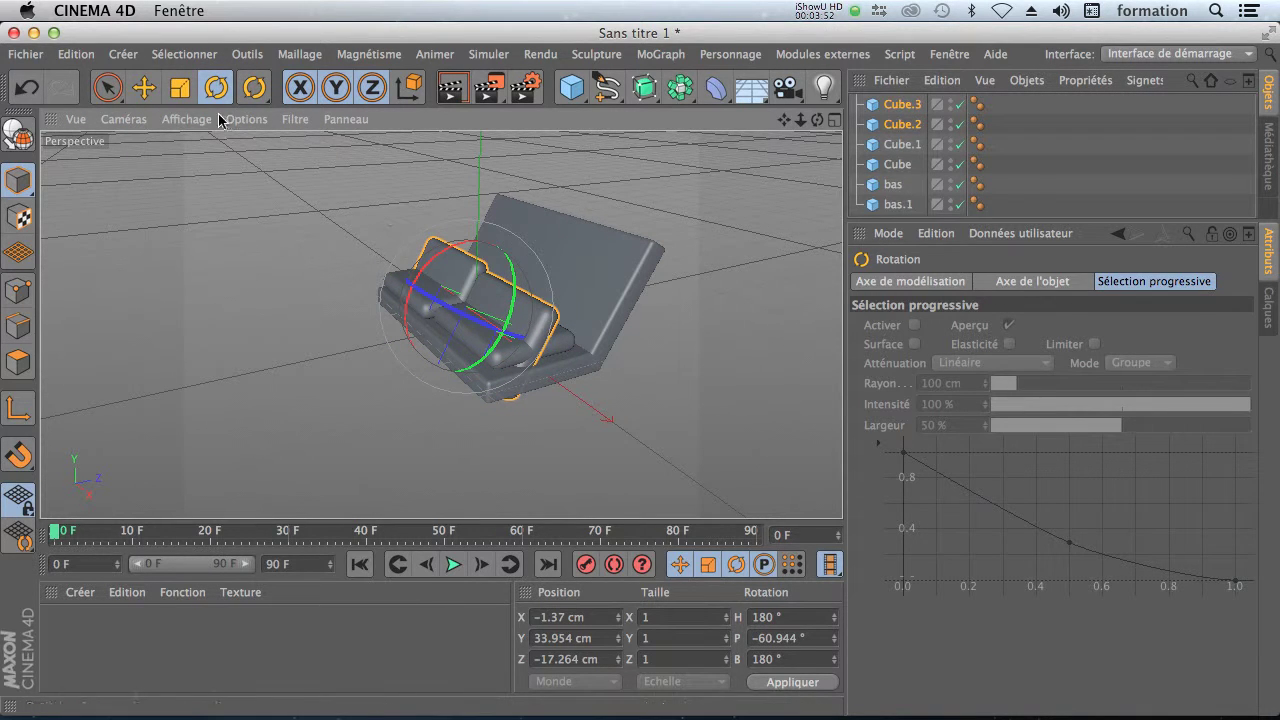
Move the copied cushions onto the backrest, to about Y 122 cm and Z 113 cm
drag(818, 121, 690, 82)
click(144, 88)
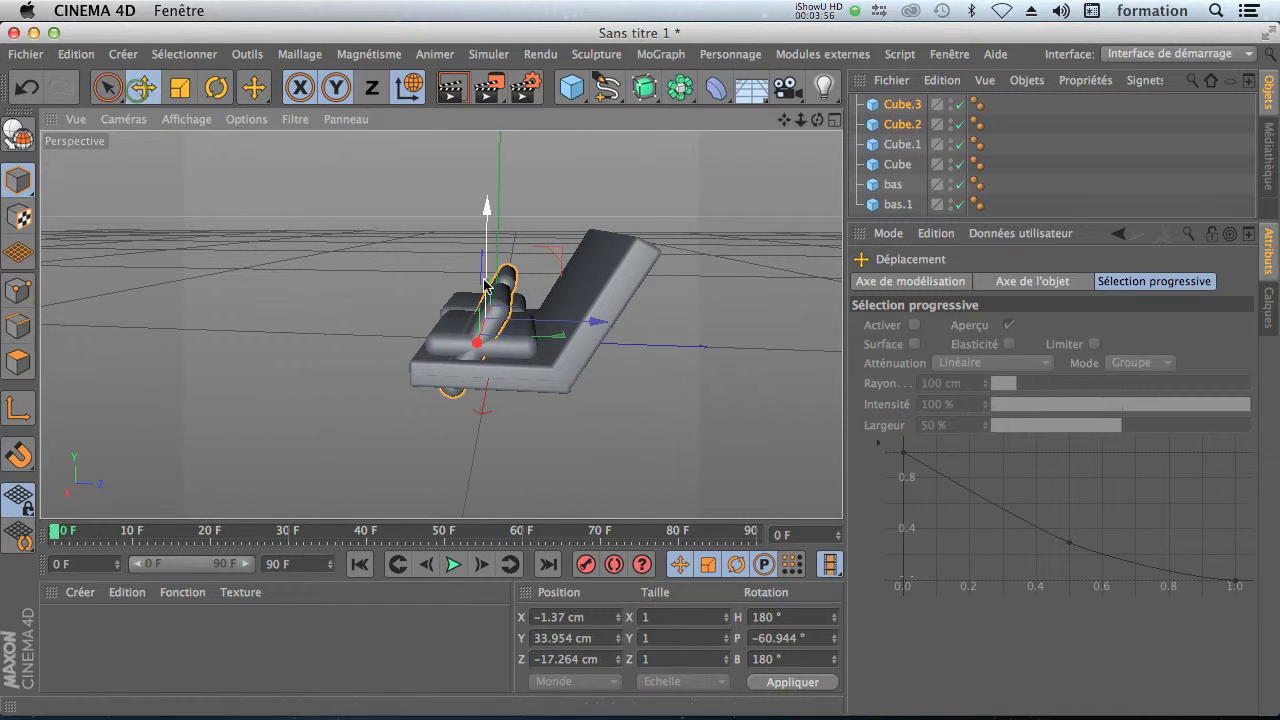
drag(486, 206, 487, 148)
drag(600, 266, 687, 281)
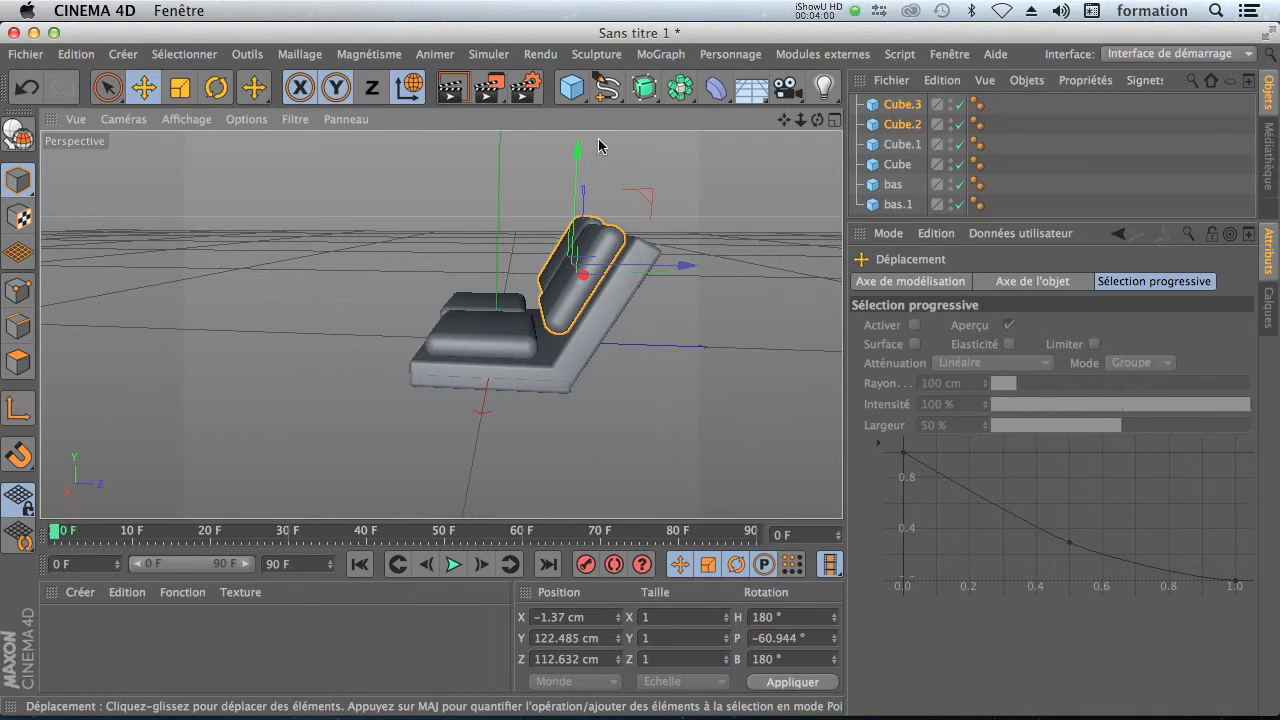
drag(571, 151, 568, 160)
key(super+z)
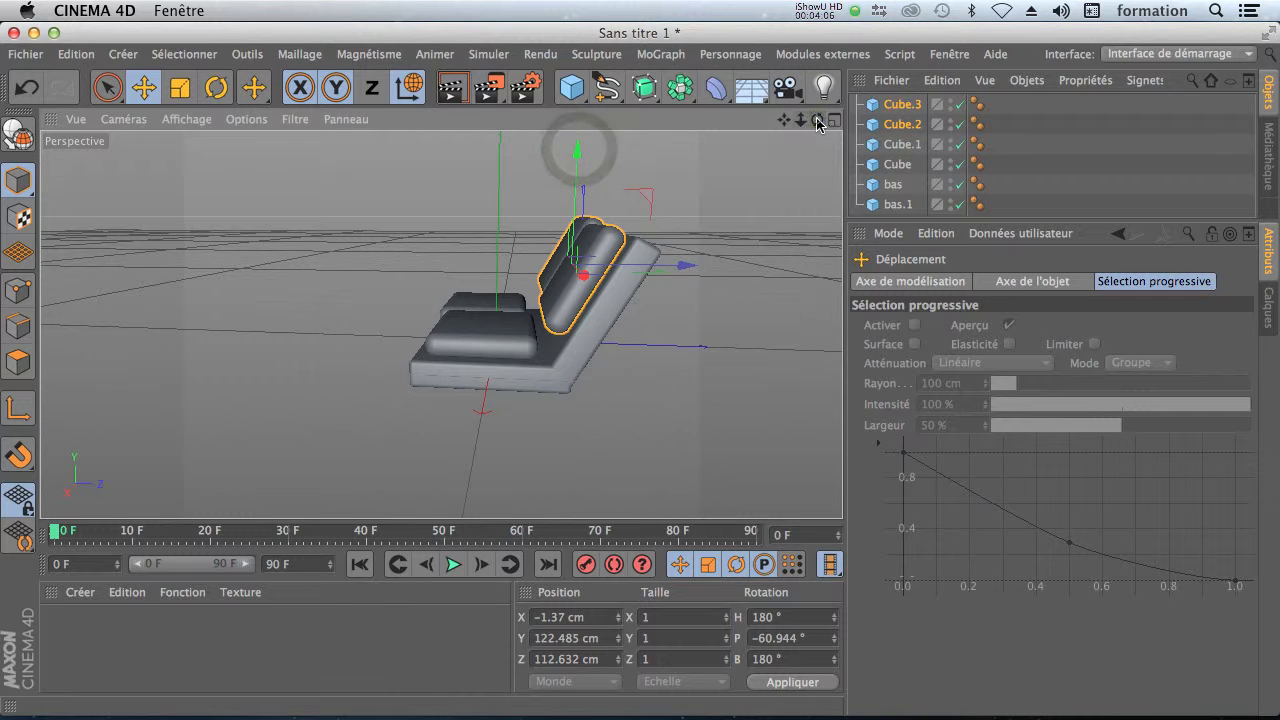
Adjust the two back cushions individually on the backrest, lowering the one at X −98 cm to about Y 98 cm
mouse_move(817, 119)
mouse_down()
mouse_move(890, 145)
mouse_move(820, 119)
mouse_up()
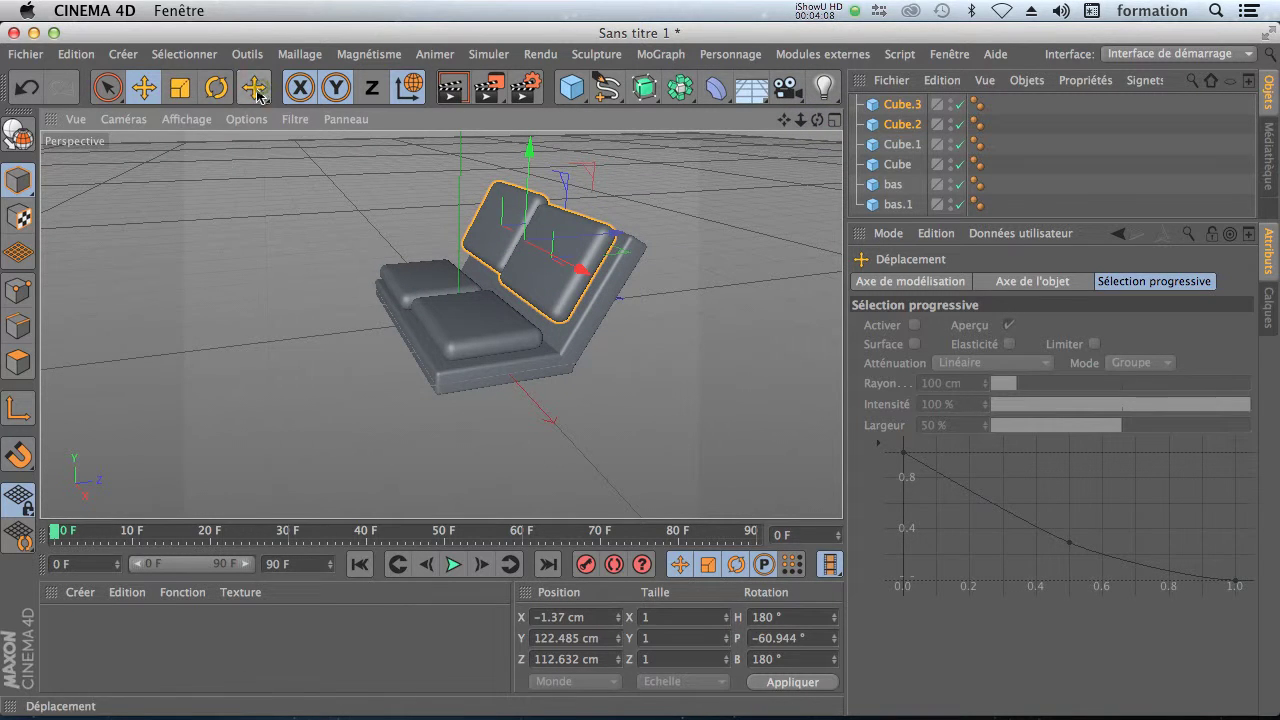
click(906, 125)
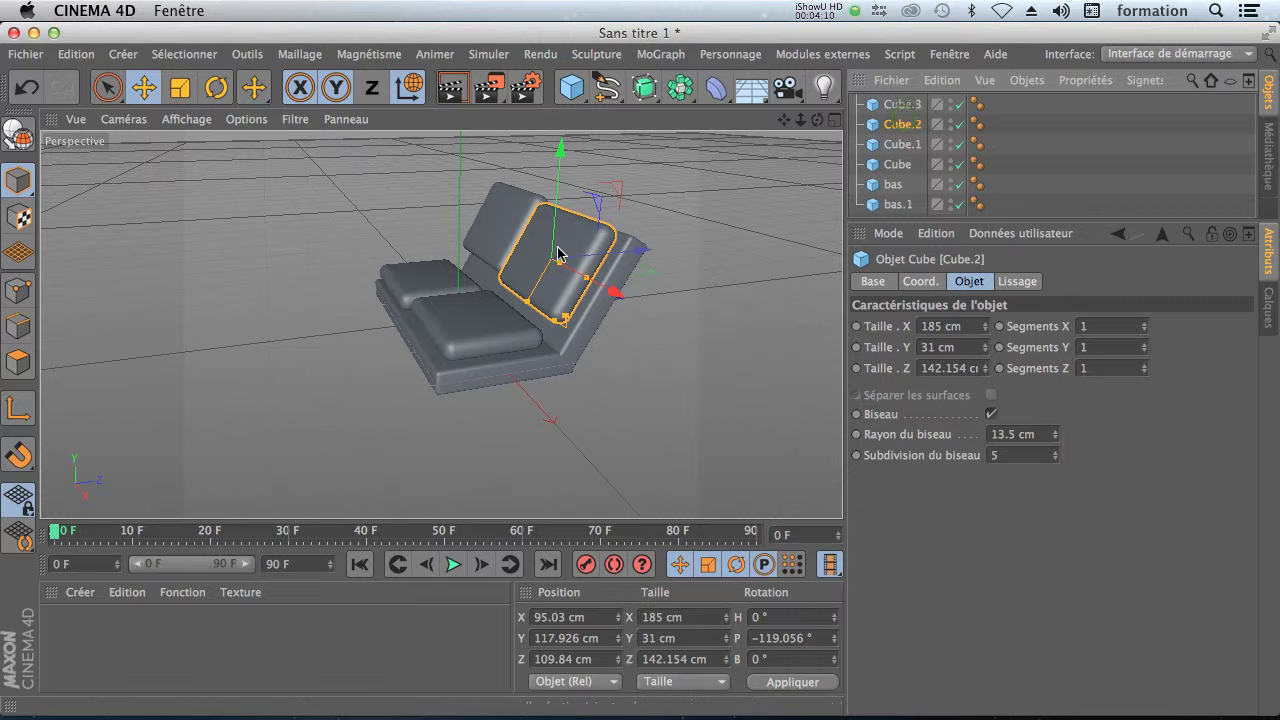
drag(560, 145, 505, 168)
click(521, 204)
drag(818, 121, 634, 366)
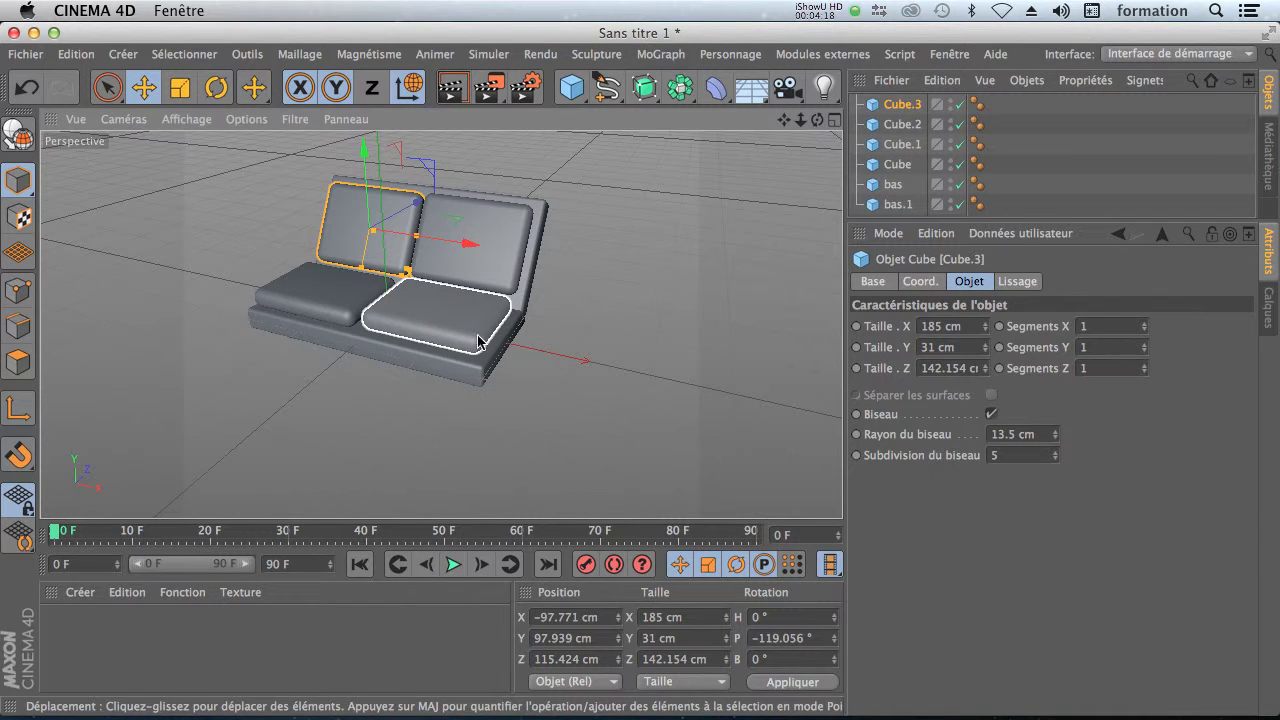
Add an armrest cube beside the seat at about X 304 cm, thin it to about 50 cm along X and bevel its edges
drag(571, 87, 734, 118)
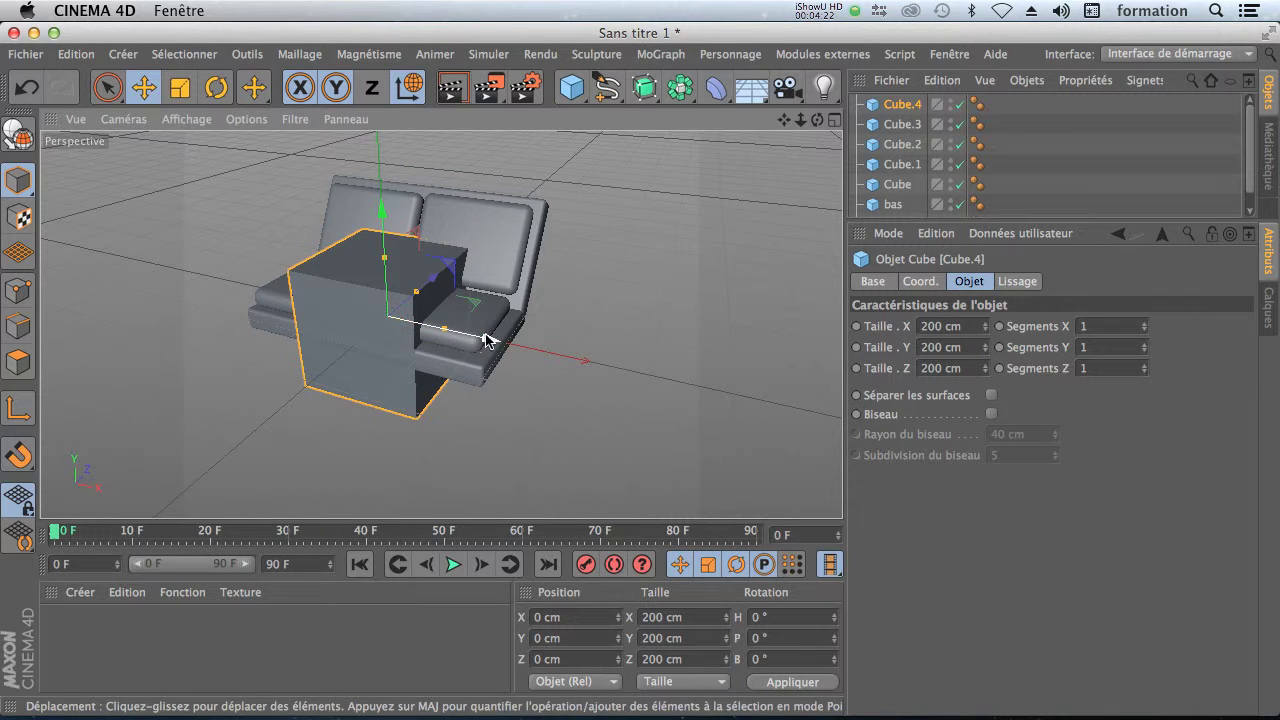
drag(490, 342, 597, 363)
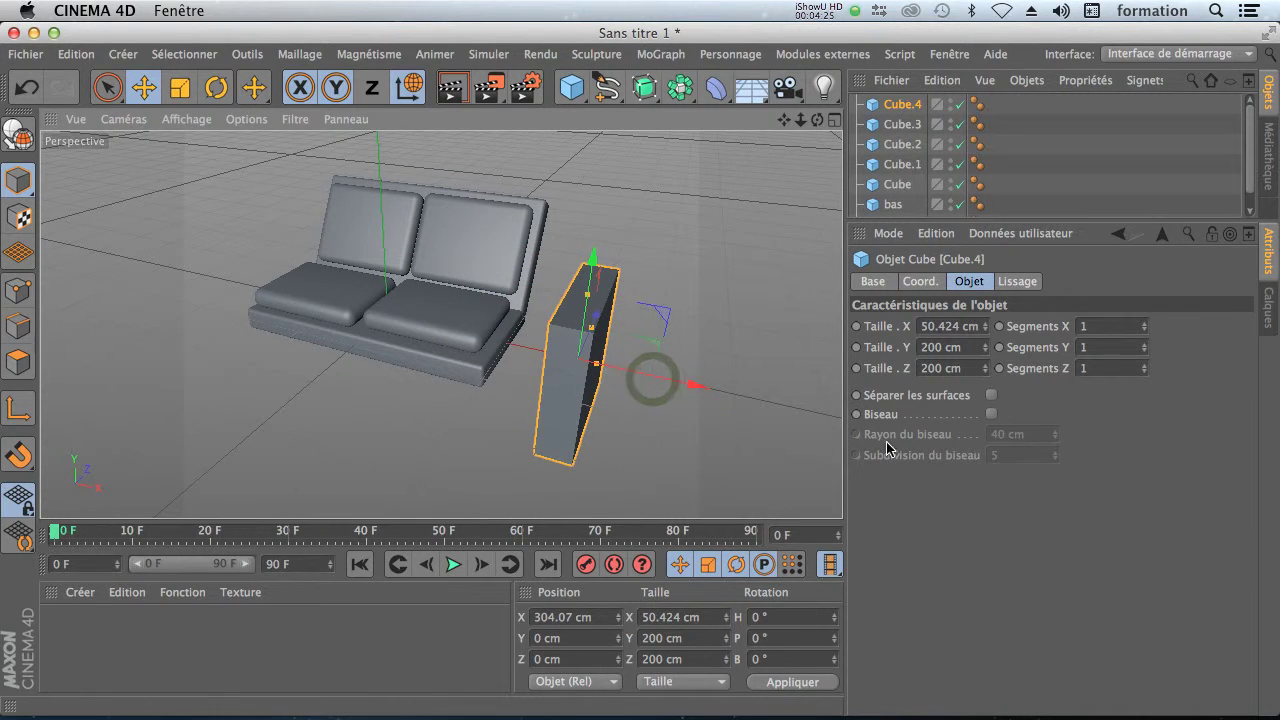
click(992, 414)
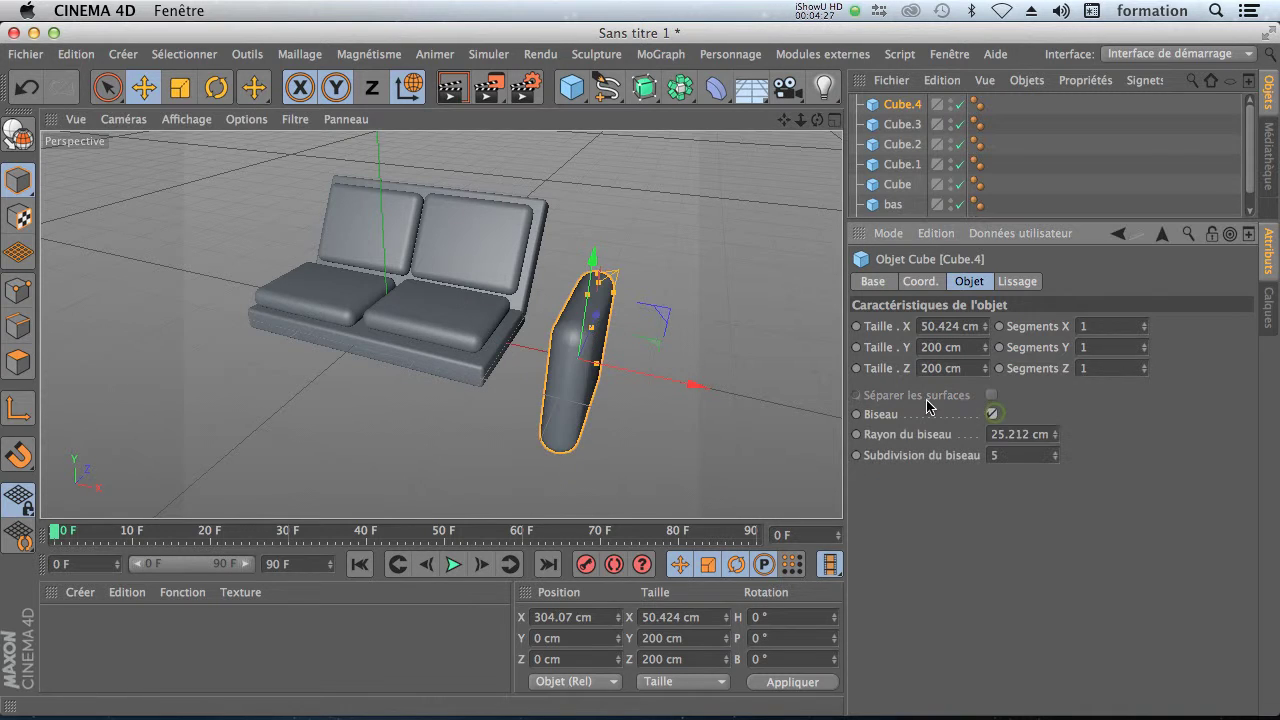
In the front view, move the armrest against the end of the seat, to about X 232 cm and Y 64 cm
click(833, 121)
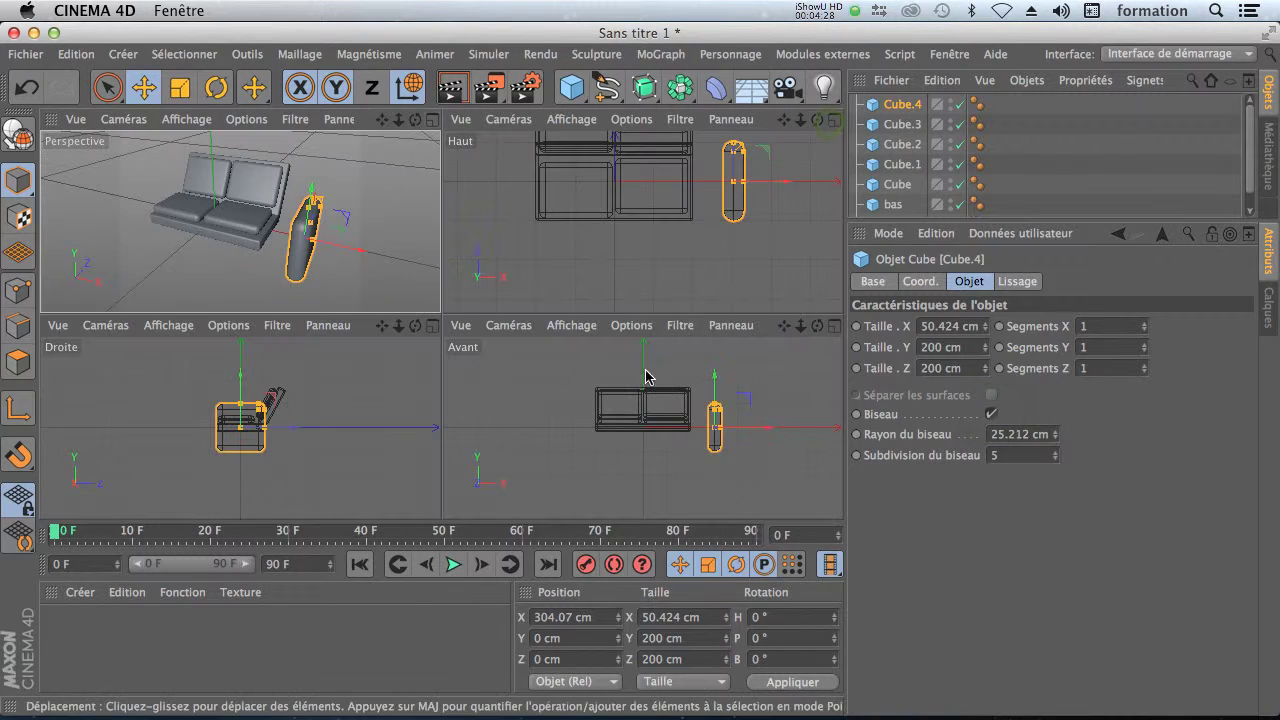
click(716, 408)
drag(714, 374, 715, 357)
drag(768, 416, 748, 419)
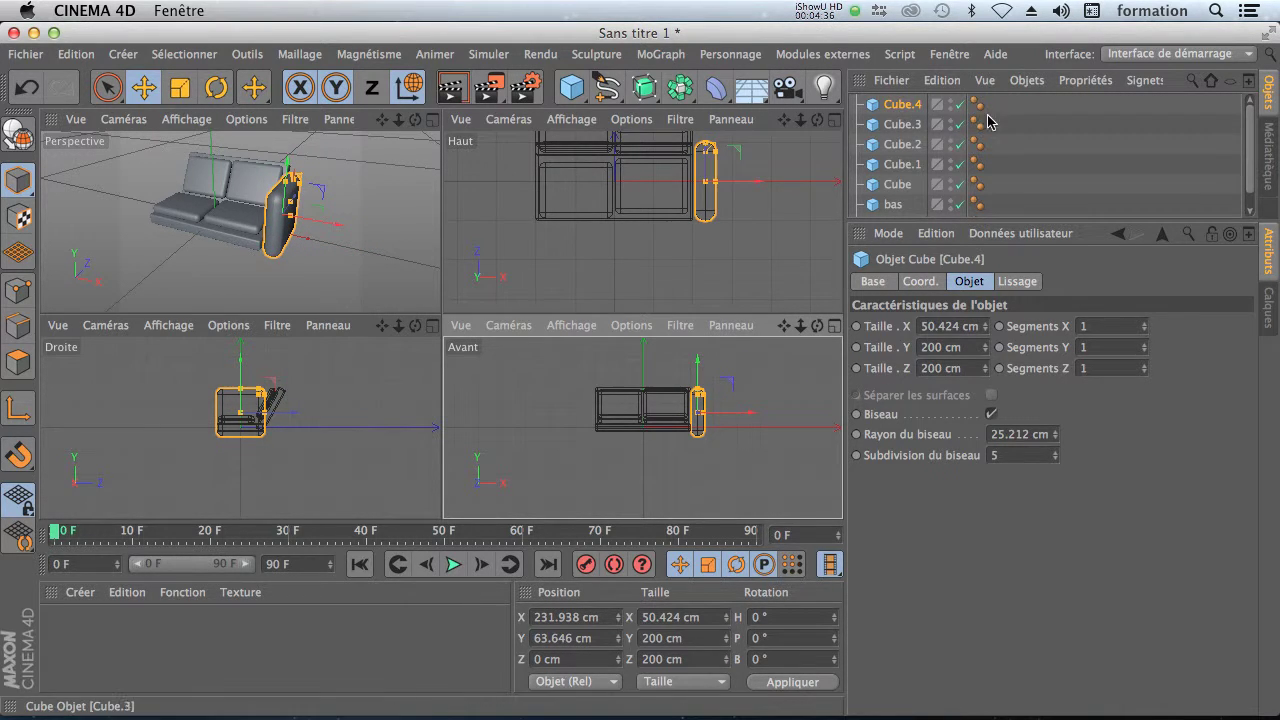
Reduce the armrest's height to 149 cm along Y
click(432, 119)
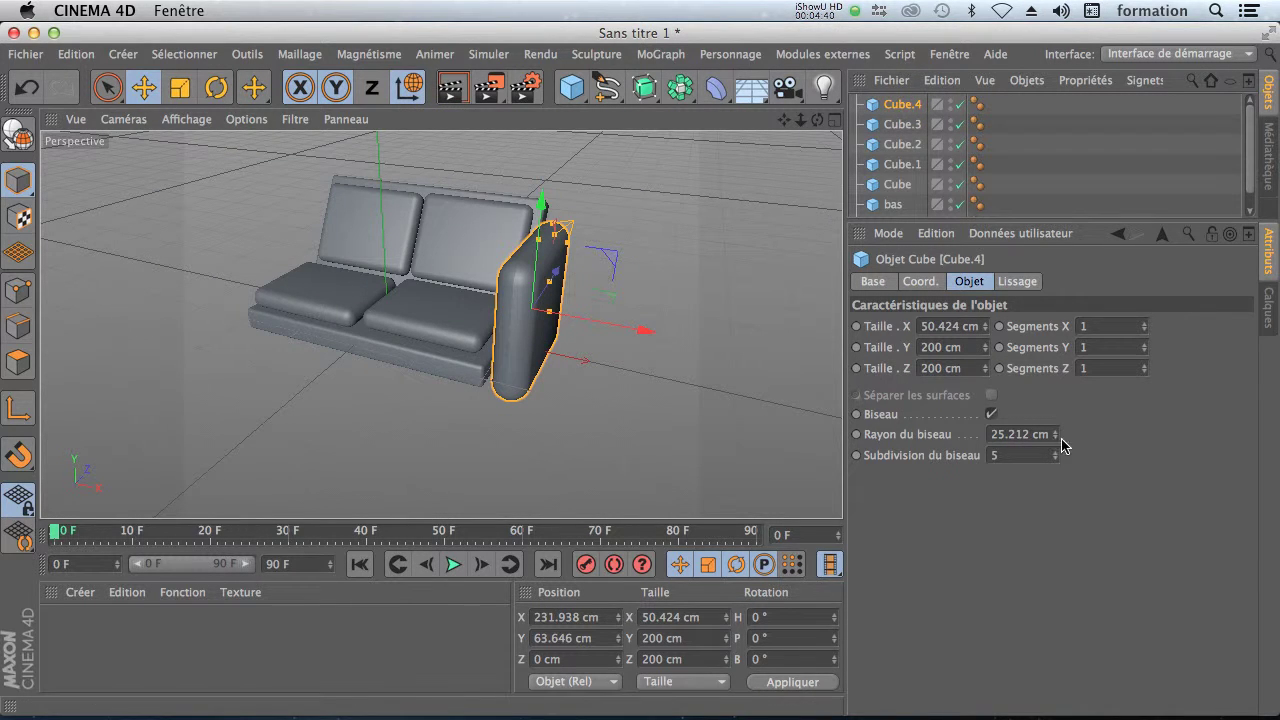
drag(987, 348, 884, 359)
drag(645, 332, 645, 333)
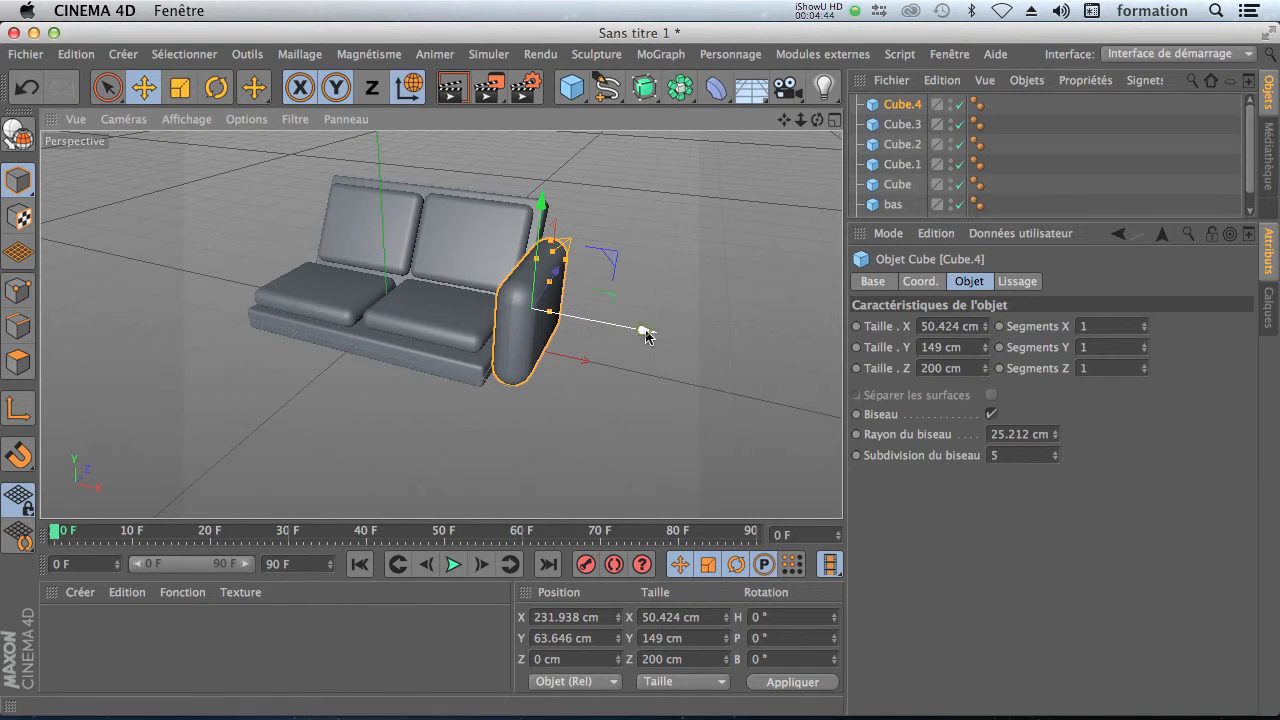
Move the armrest closer to the seat and lower it, to about X 226 cm and Y 45 cm
click(834, 120)
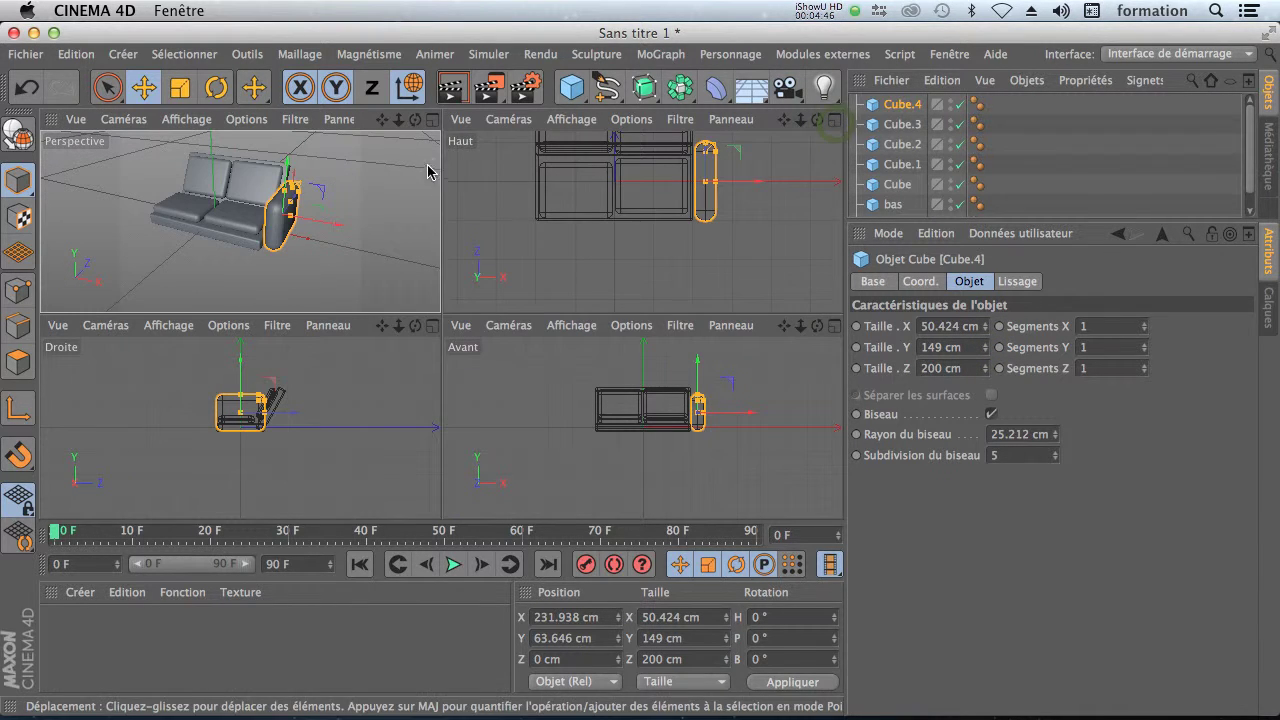
mouse_move(415, 119)
mouse_down()
mouse_move(380, 121)
mouse_move(415, 120)
mouse_up()
drag(336, 218, 340, 220)
drag(276, 163, 281, 232)
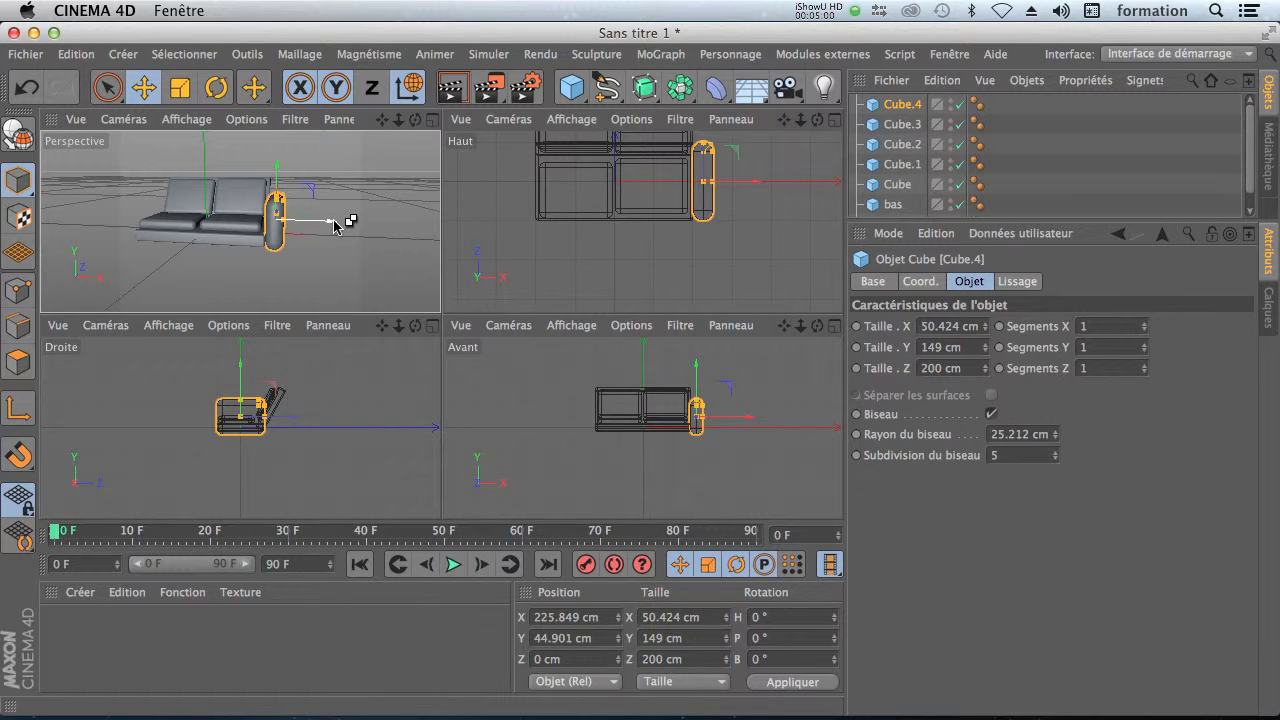
Duplicate the armrest to the opposite end of the seat, at about X −215 cm
ctrl+drag(335, 225, 200, 227)
click(432, 120)
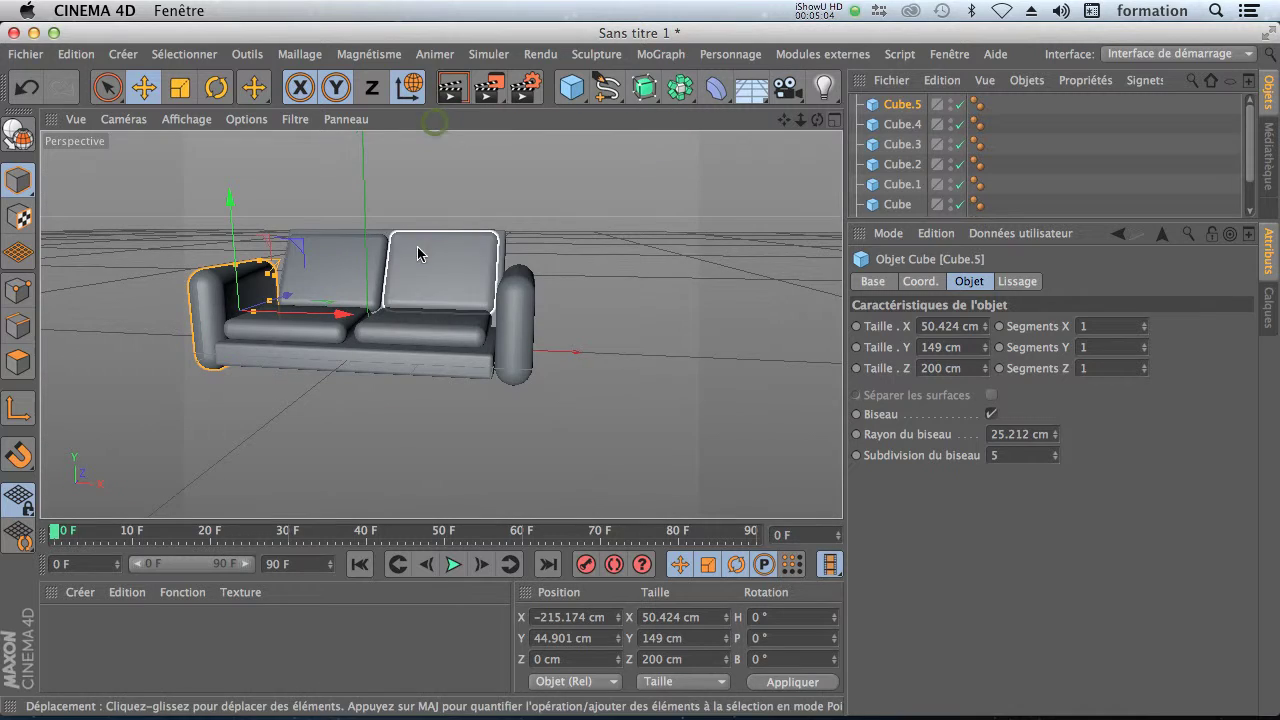
drag(441, 325, 441, 325)
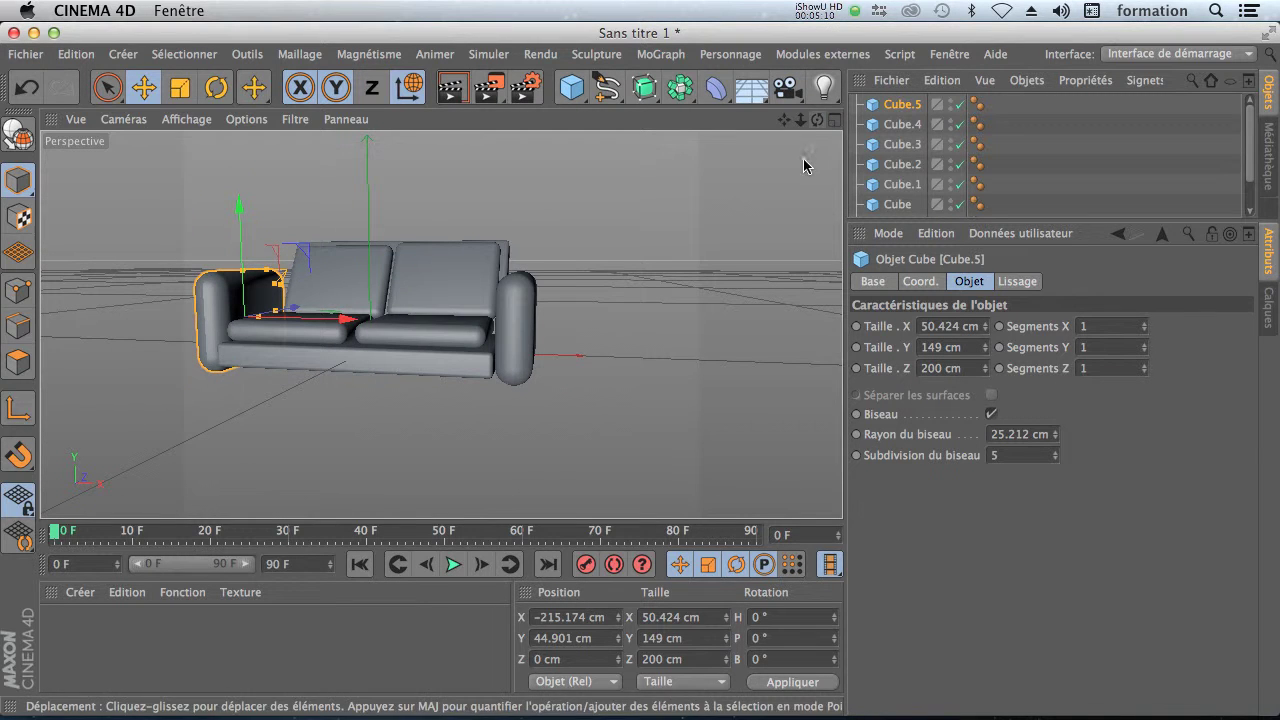
In the front view, shift the copied armrest slightly outward from the base, select the original armrest and maximize the perspective view
click(836, 120)
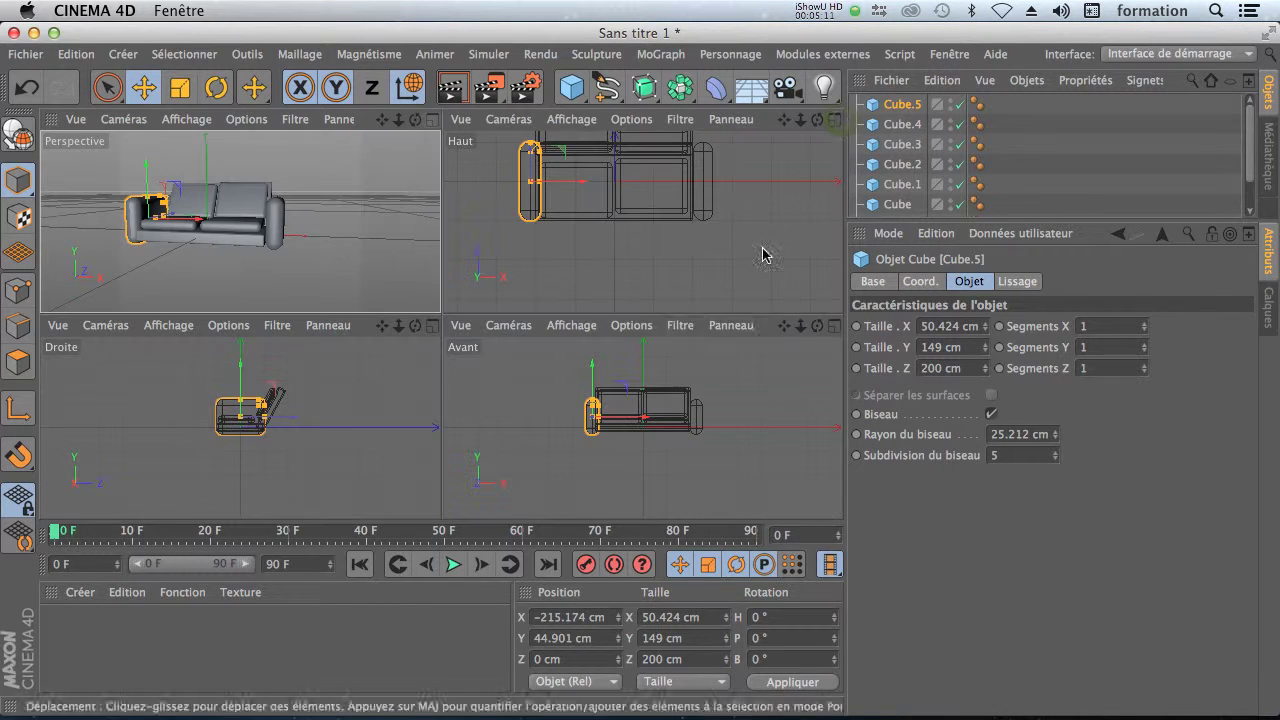
click(836, 326)
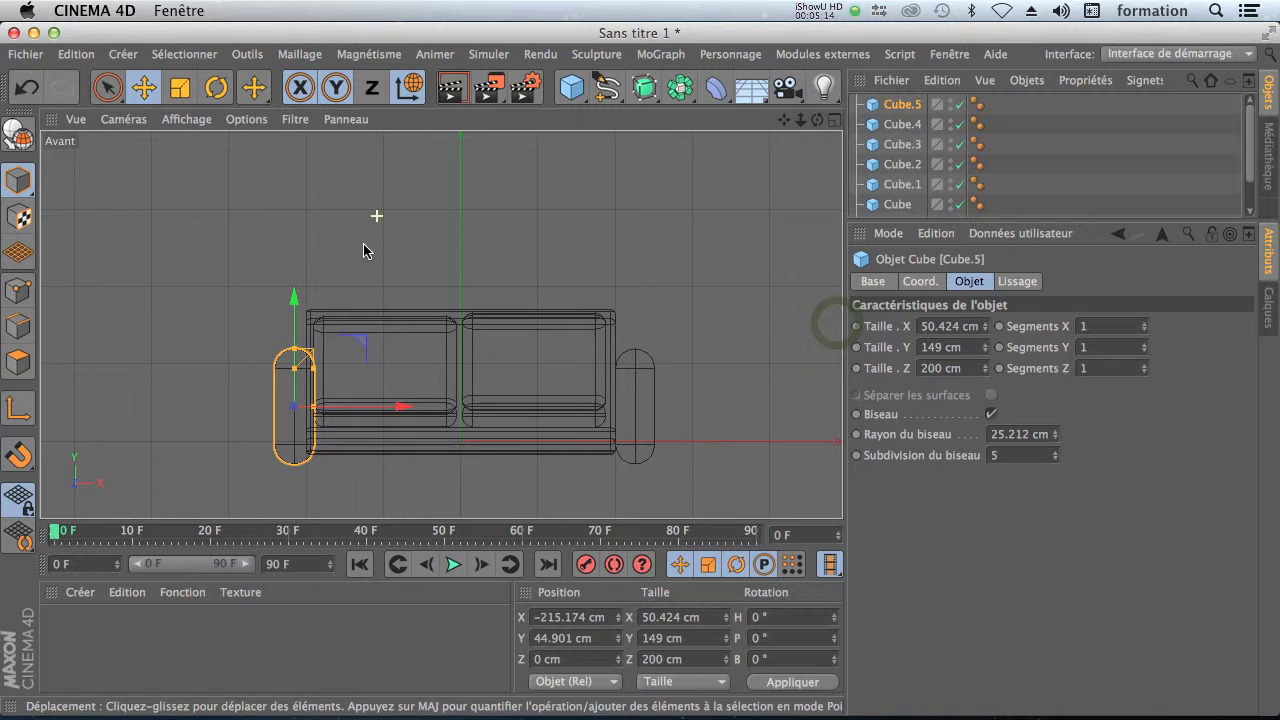
drag(400, 406, 390, 409)
click(646, 452)
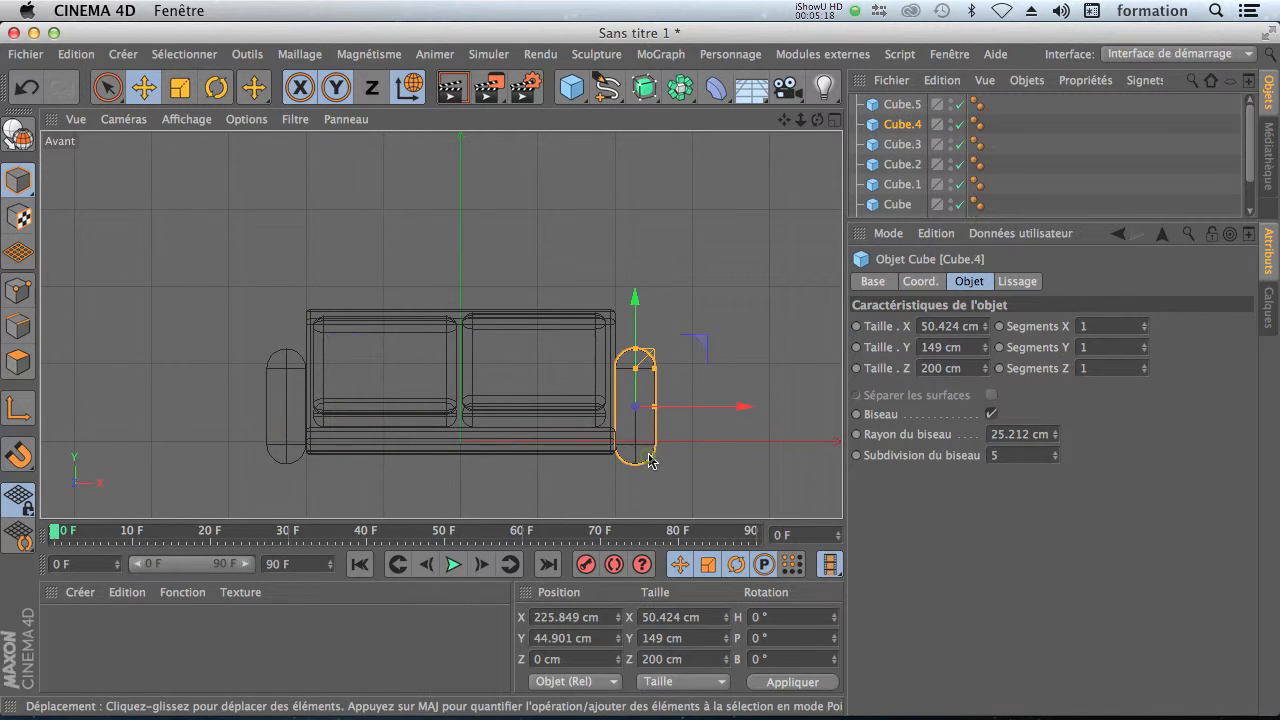
drag(737, 406, 737, 406)
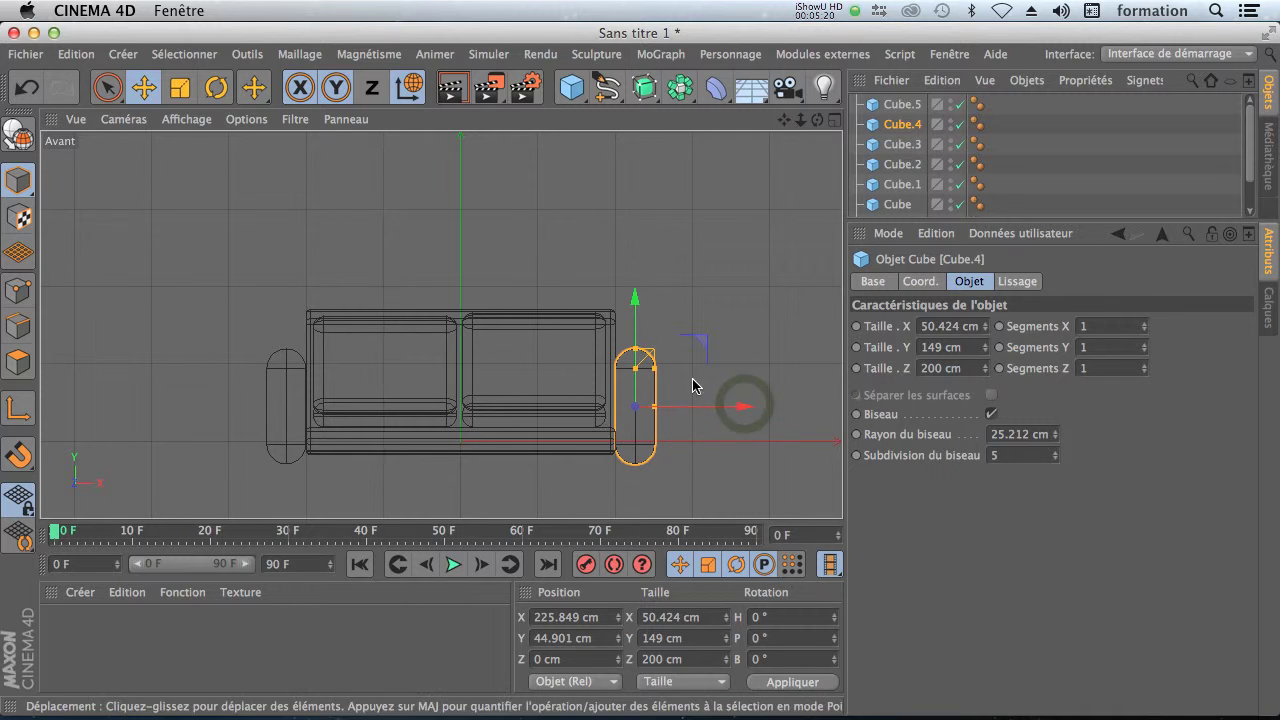
click(834, 119)
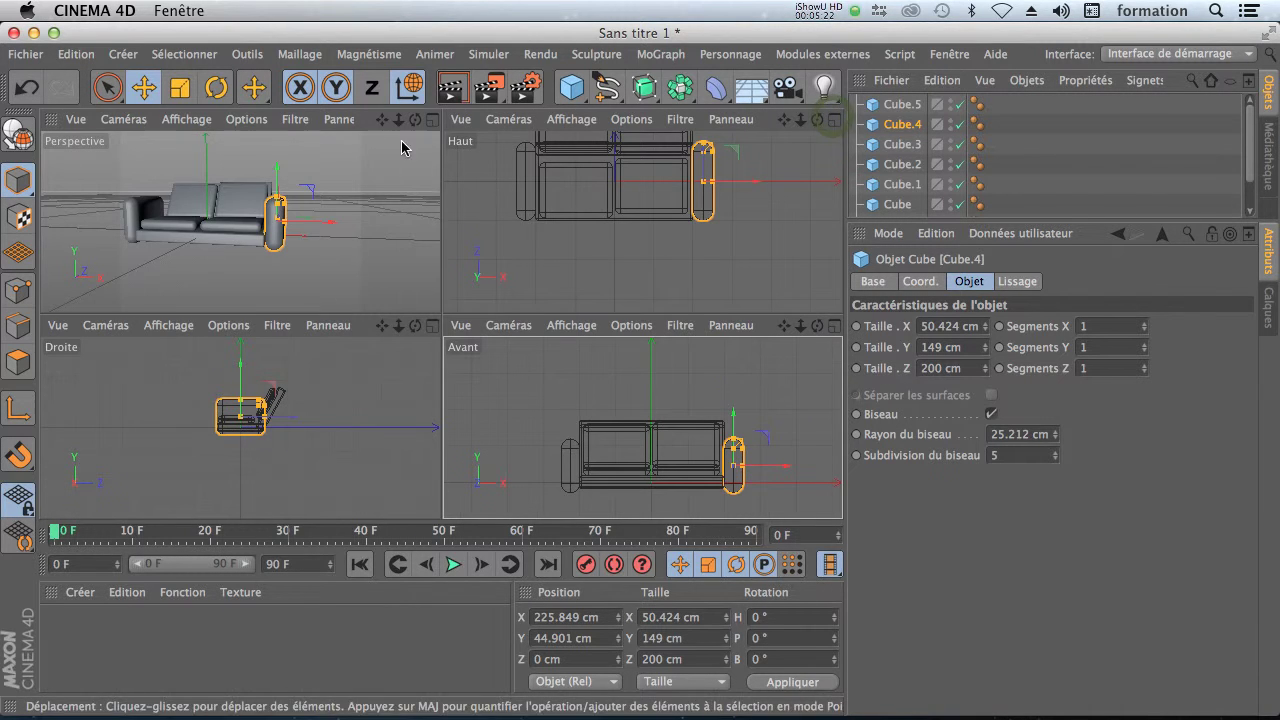
click(432, 119)
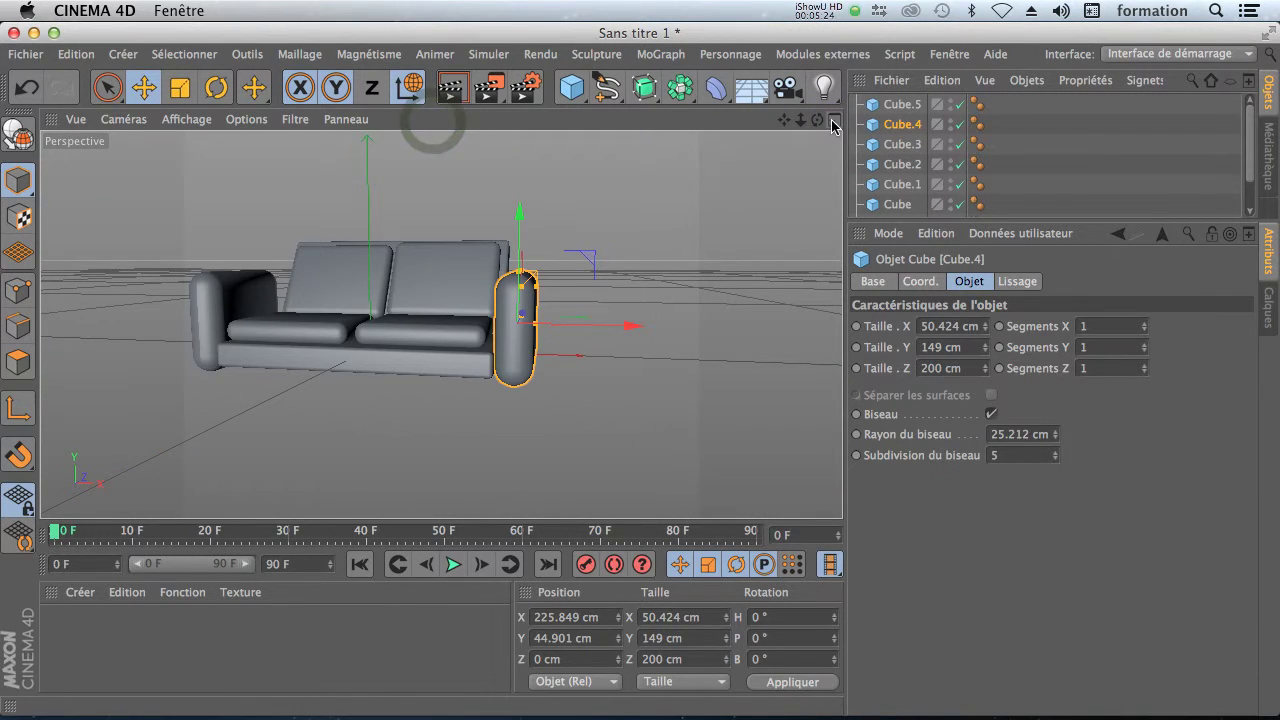
Render the whole sofa in the perspective view from a raised angle and enlarge the object list to show every part
drag(818, 120, 640, 368)
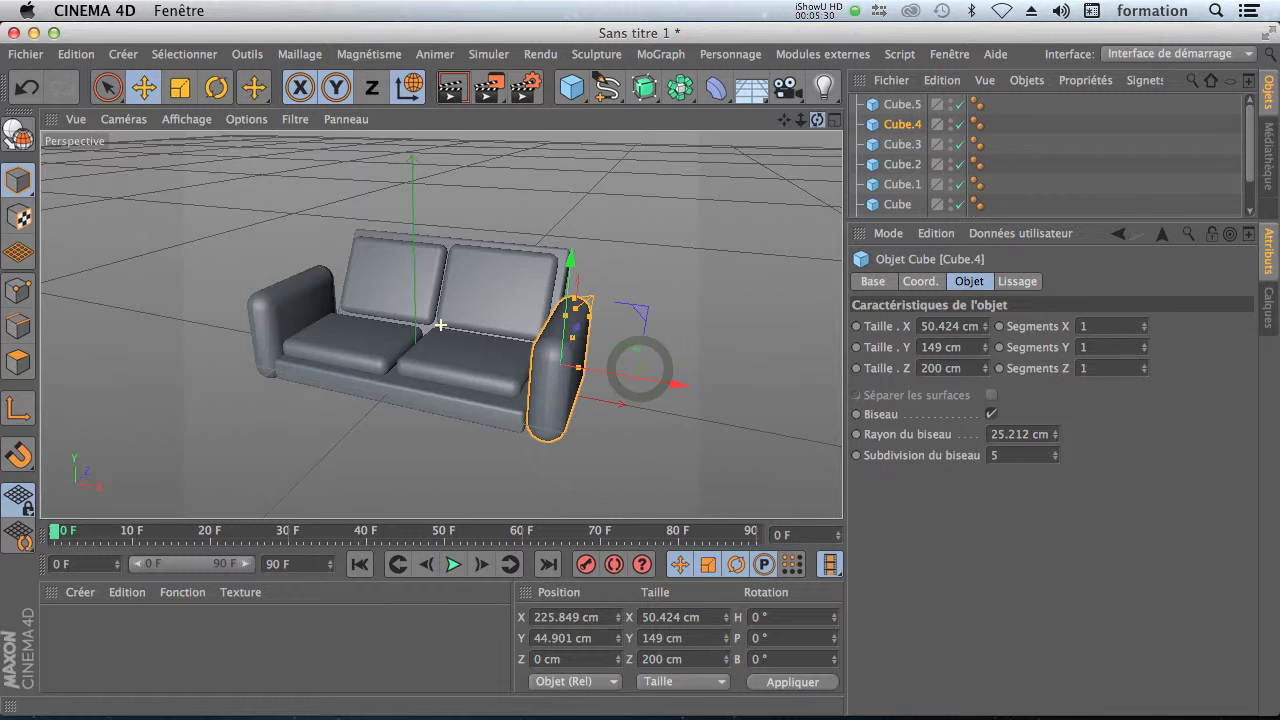
click(452, 89)
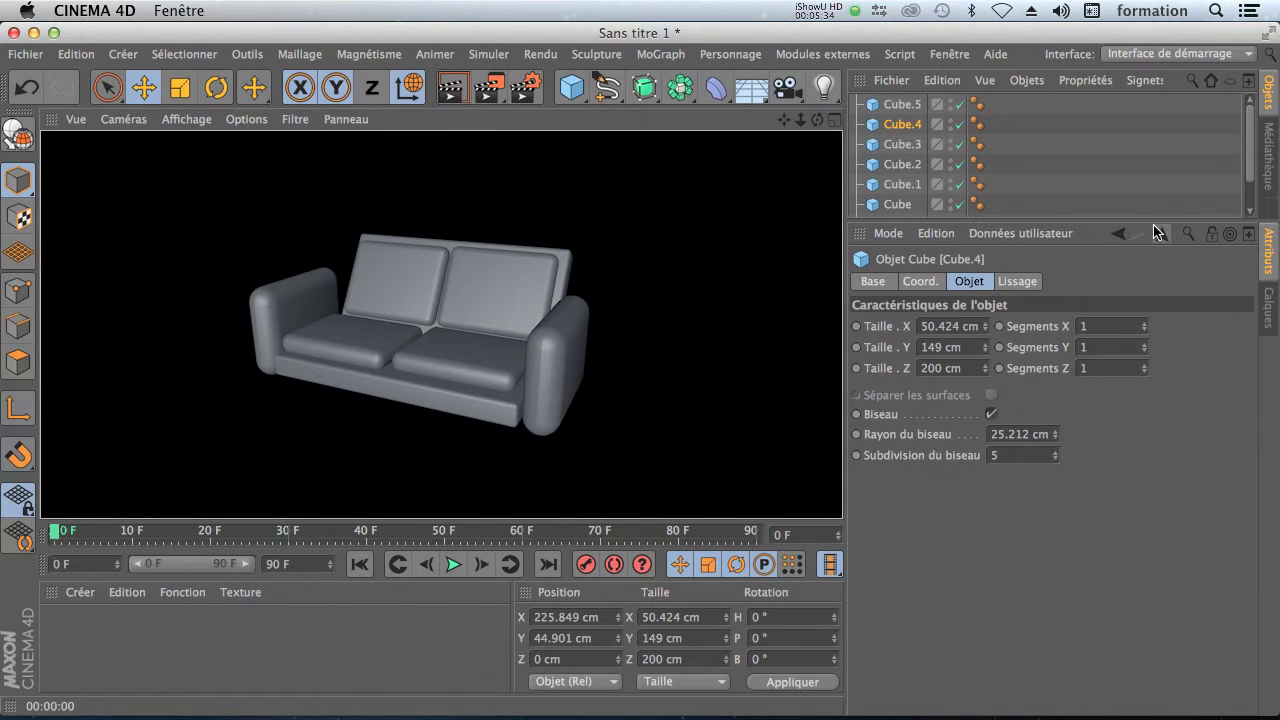
drag(1152, 220, 1152, 420)
click(880, 290)
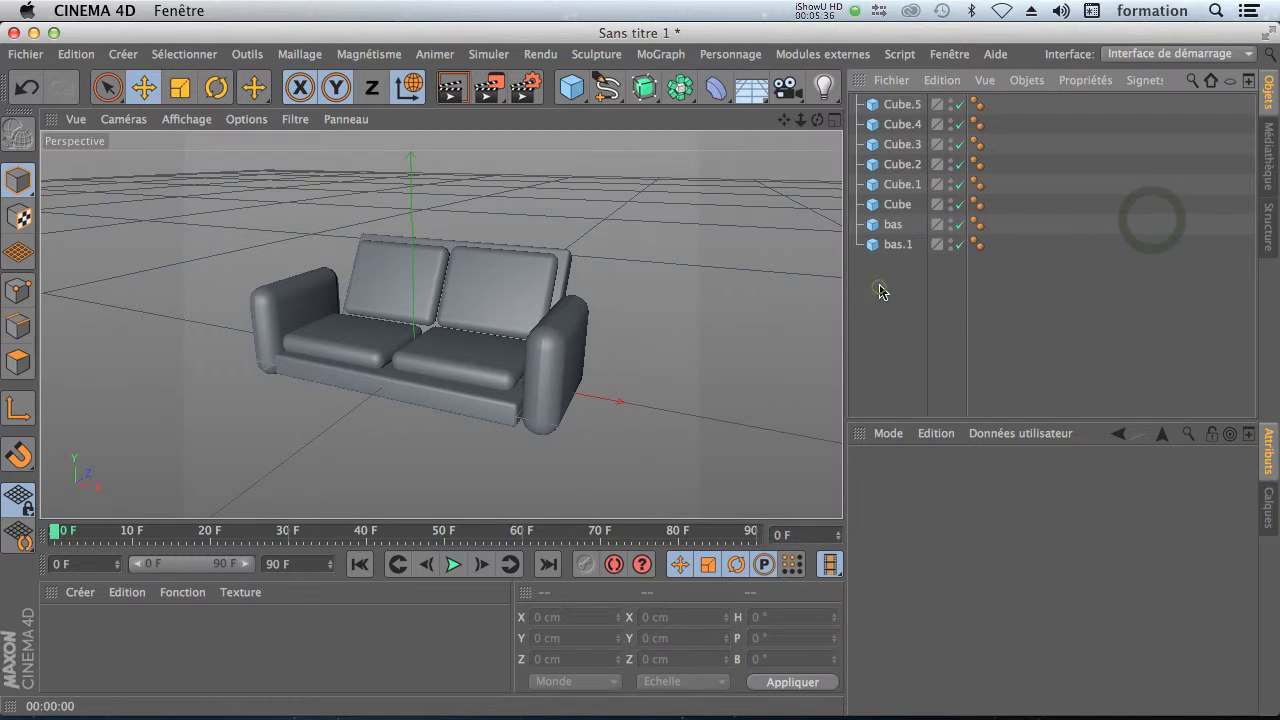
Try selecting the sofa parts in the object list by area, as a range from Cube.5 to bas.1, and one by one
click(905, 106)
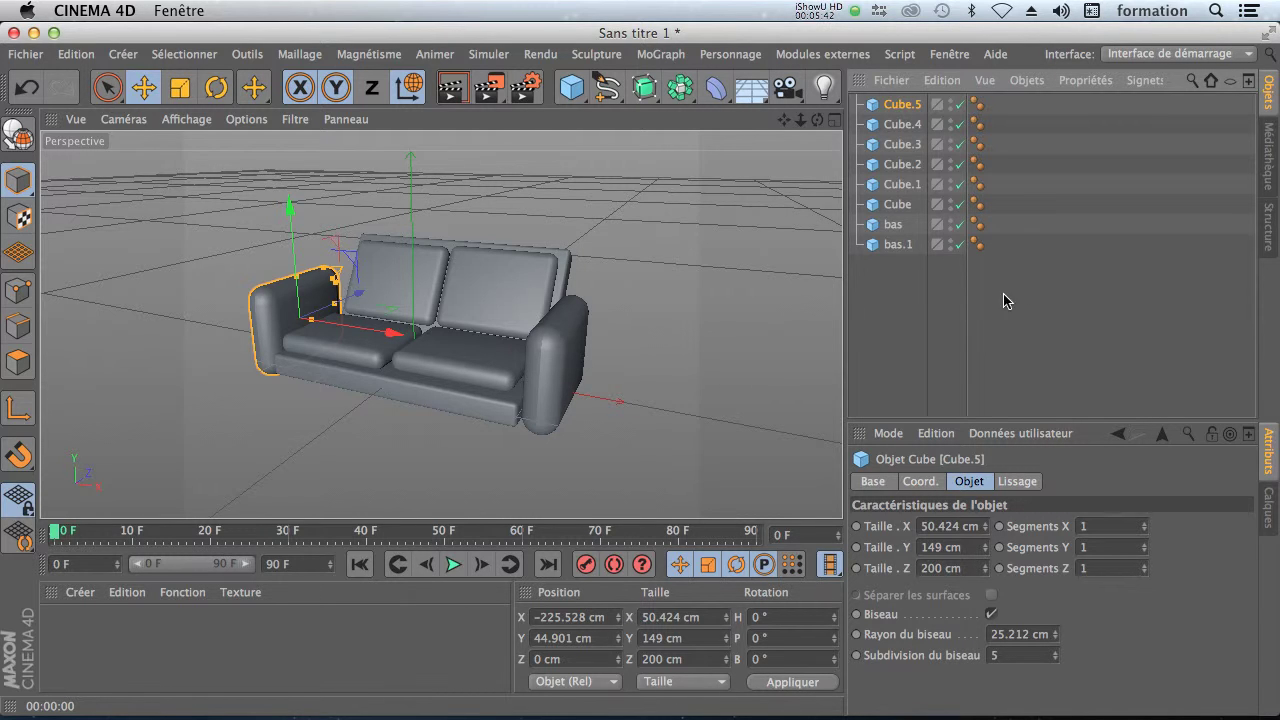
drag(1088, 297, 866, 100)
click(952, 321)
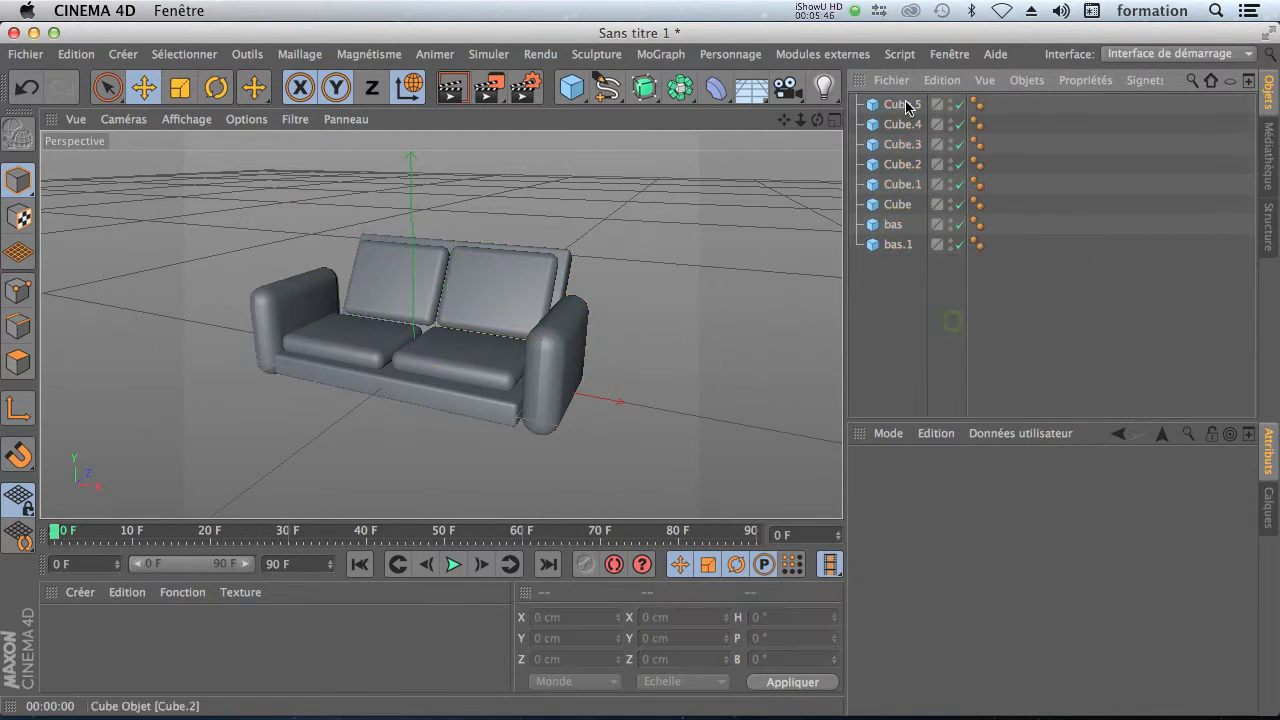
click(905, 104)
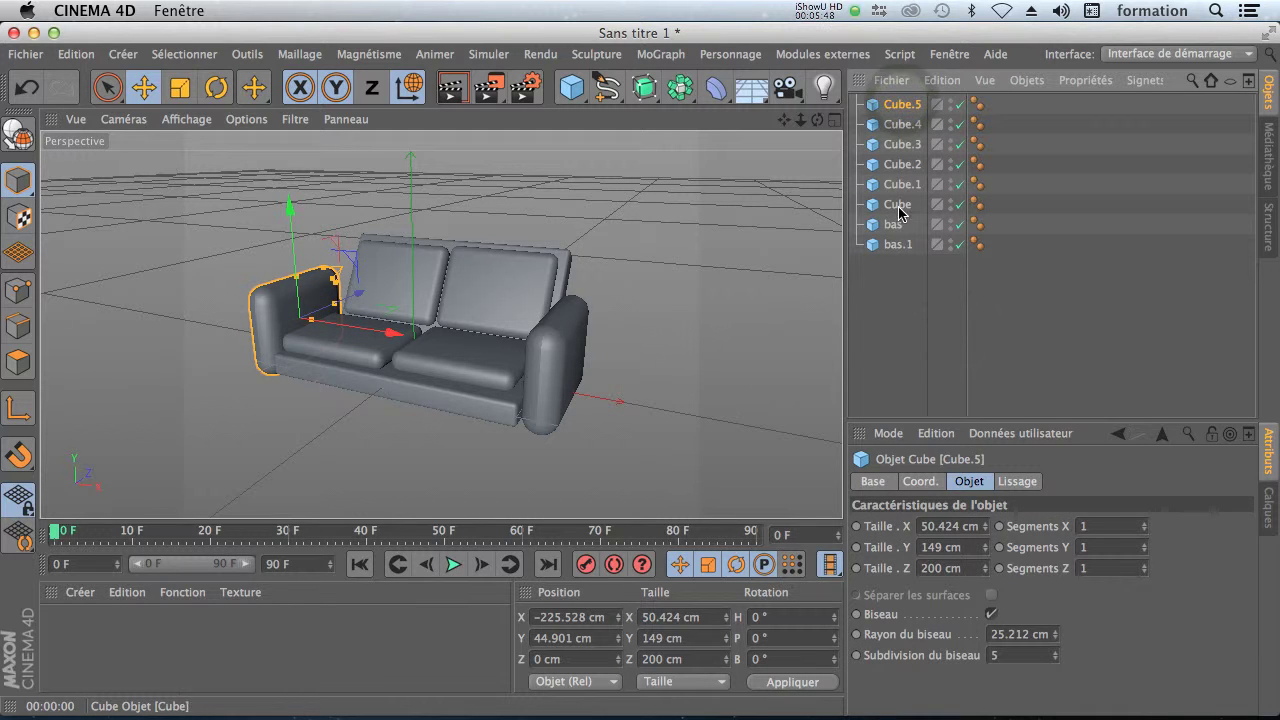
shift+click(897, 246)
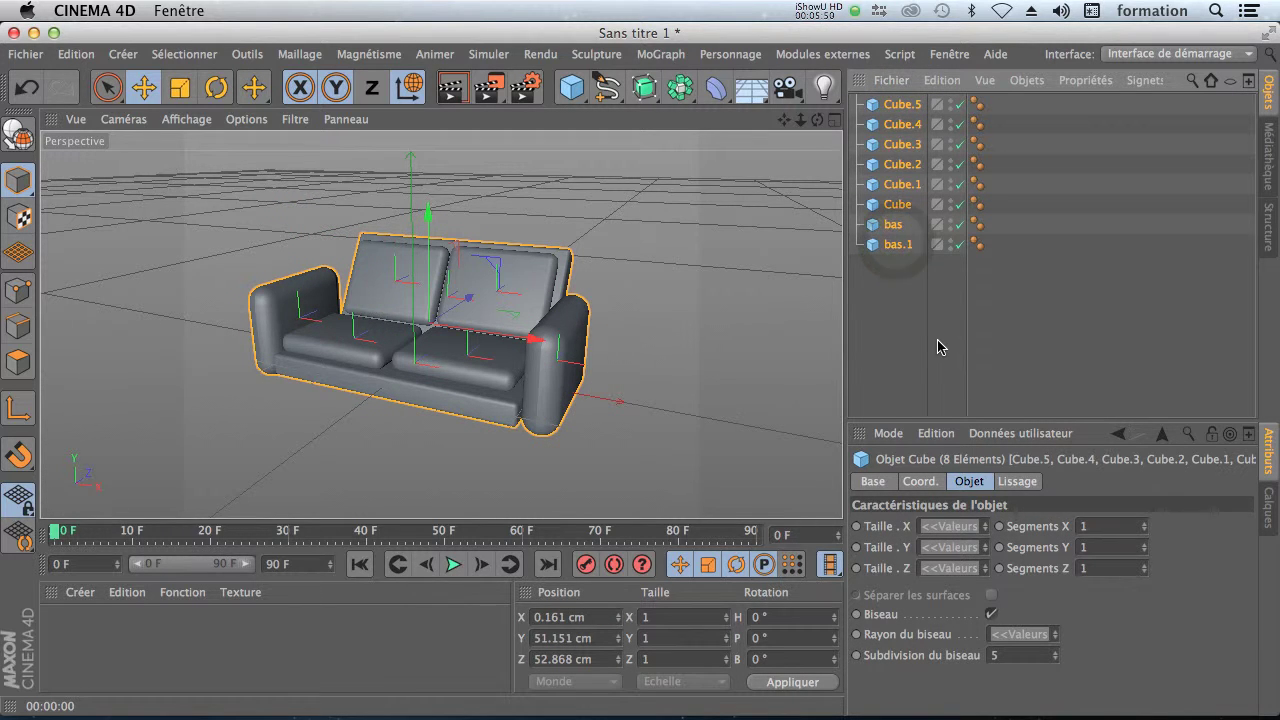
click(910, 275)
click(894, 245)
shift+click(893, 224)
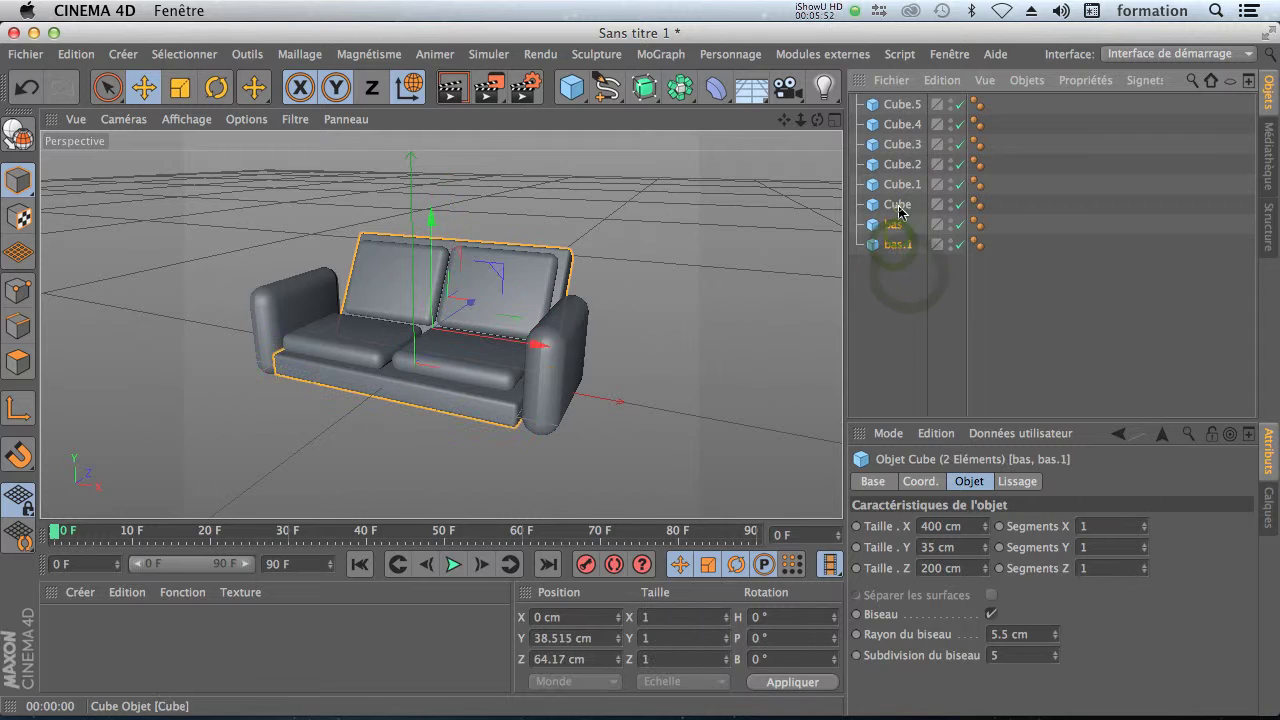
shift+click(897, 204)
shift+click(903, 184)
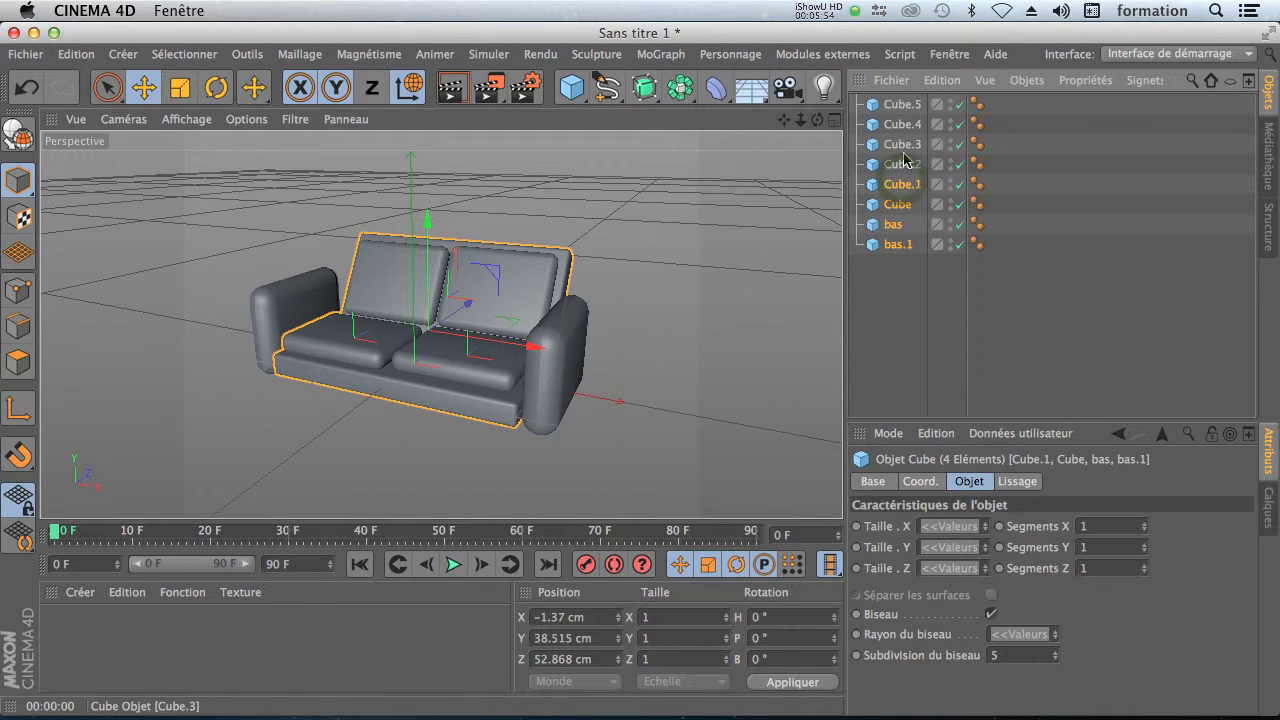
Select all eight sofa parts and group them under a single null object
drag(1028, 288, 858, 92)
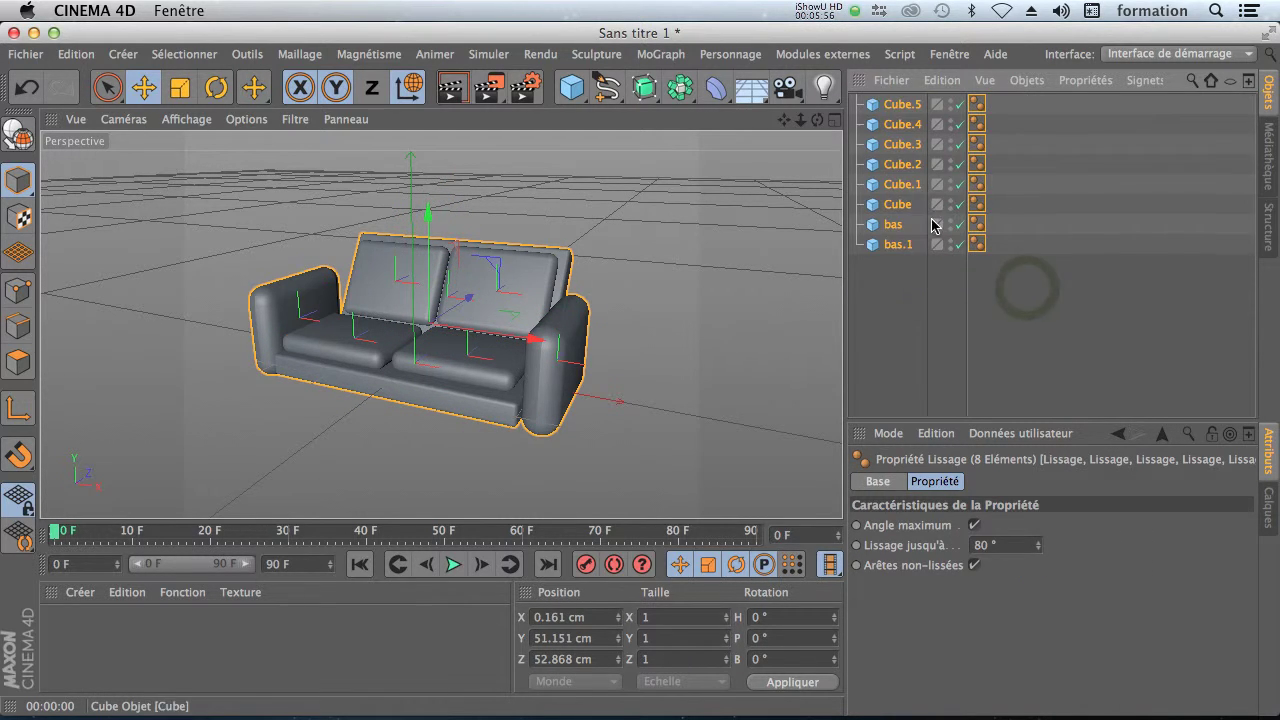
right_click(903, 113)
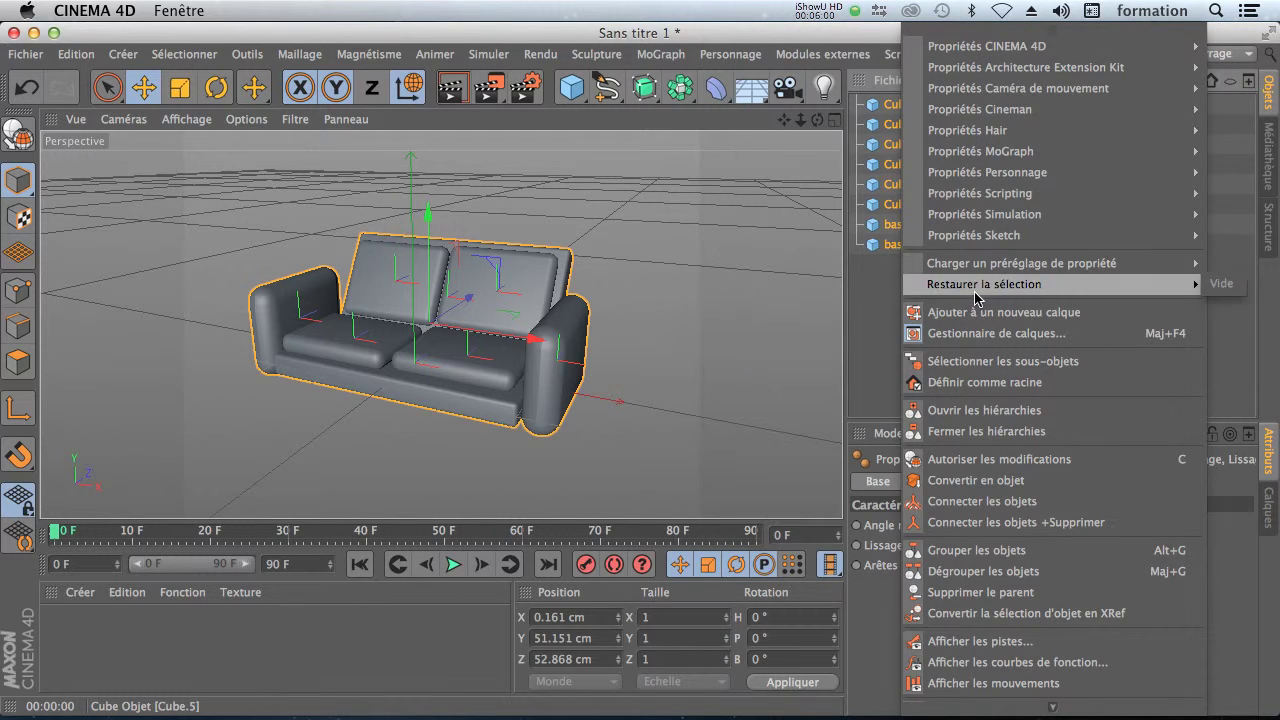
mouse_move(986, 48)
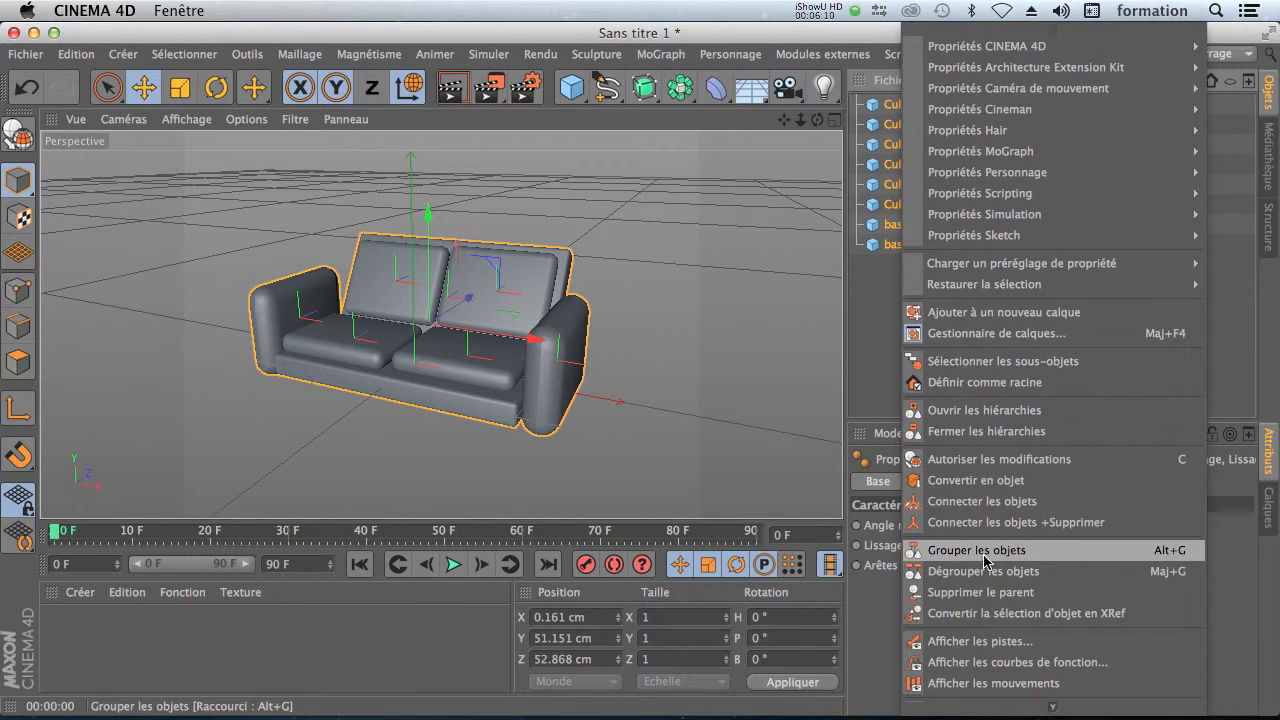
click(1175, 558)
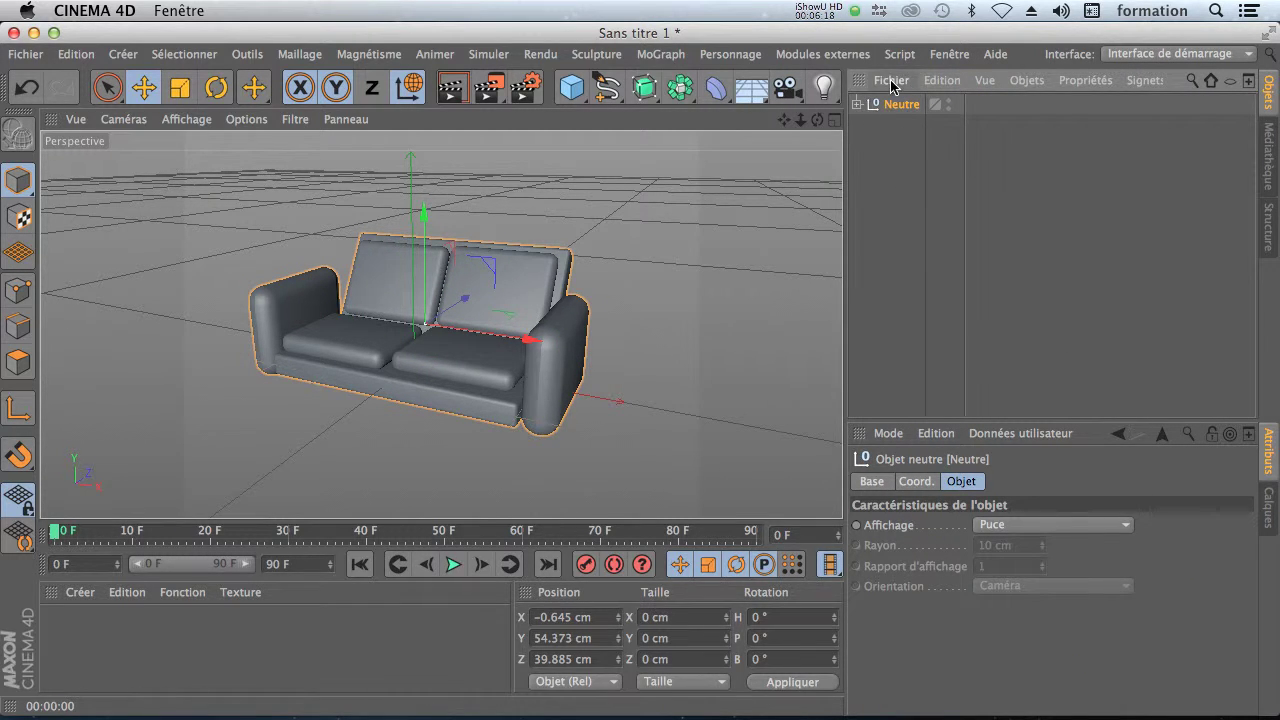
Expand the sofa group, go through its child cubes, and collapse it again
click(856, 105)
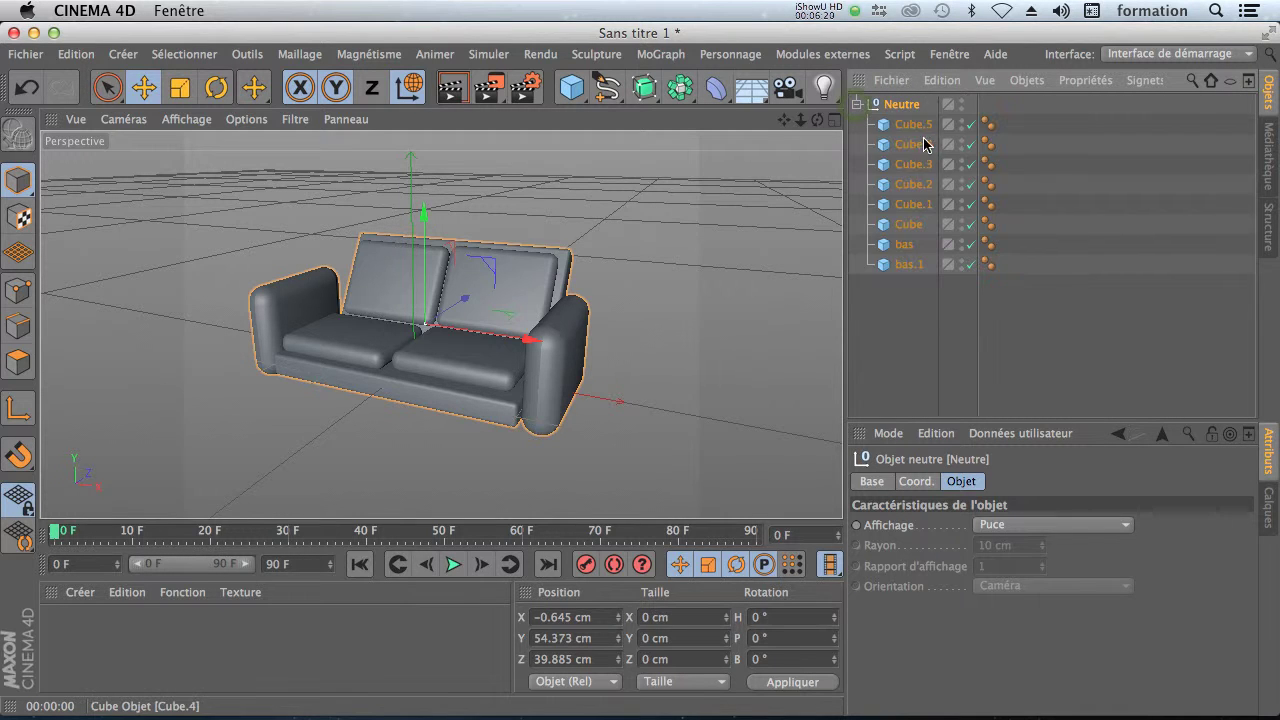
key(Down)
key(Down)
key(Down)
key(Down)
key(Down)
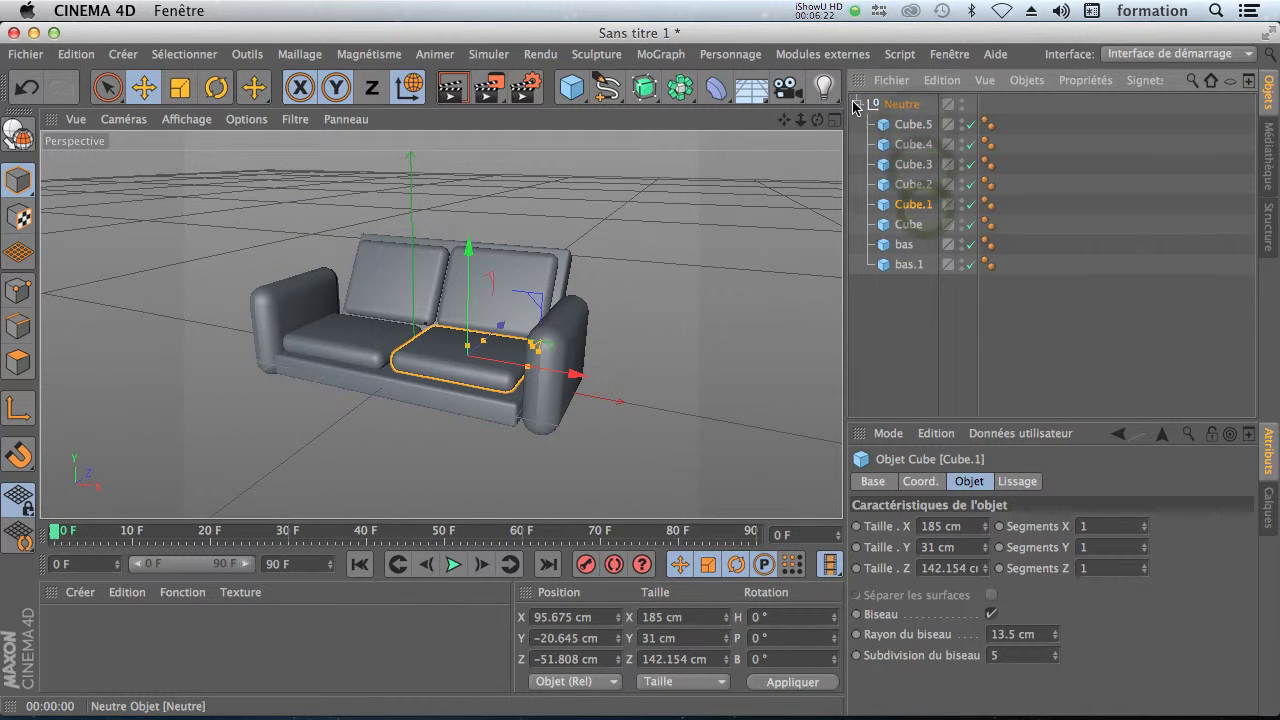
click(855, 105)
Rename the sofa group "mon canape" and keep it selected
click(902, 105)
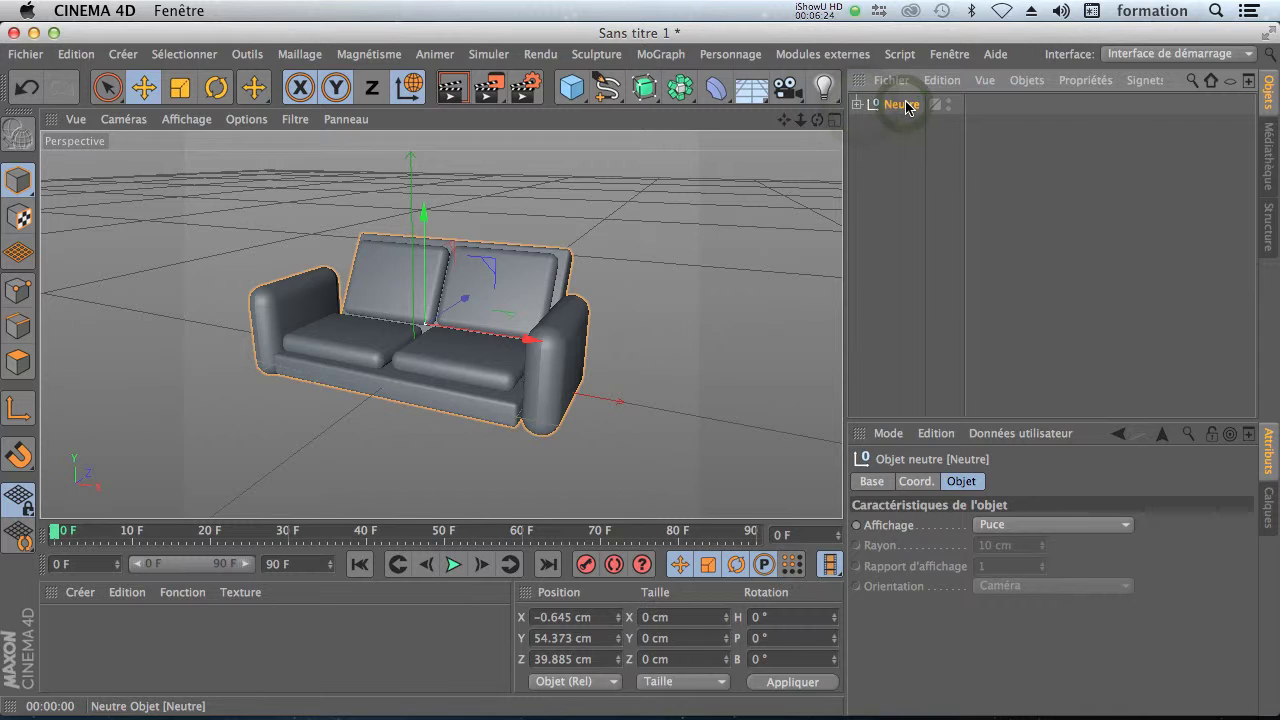
double_click(906, 105)
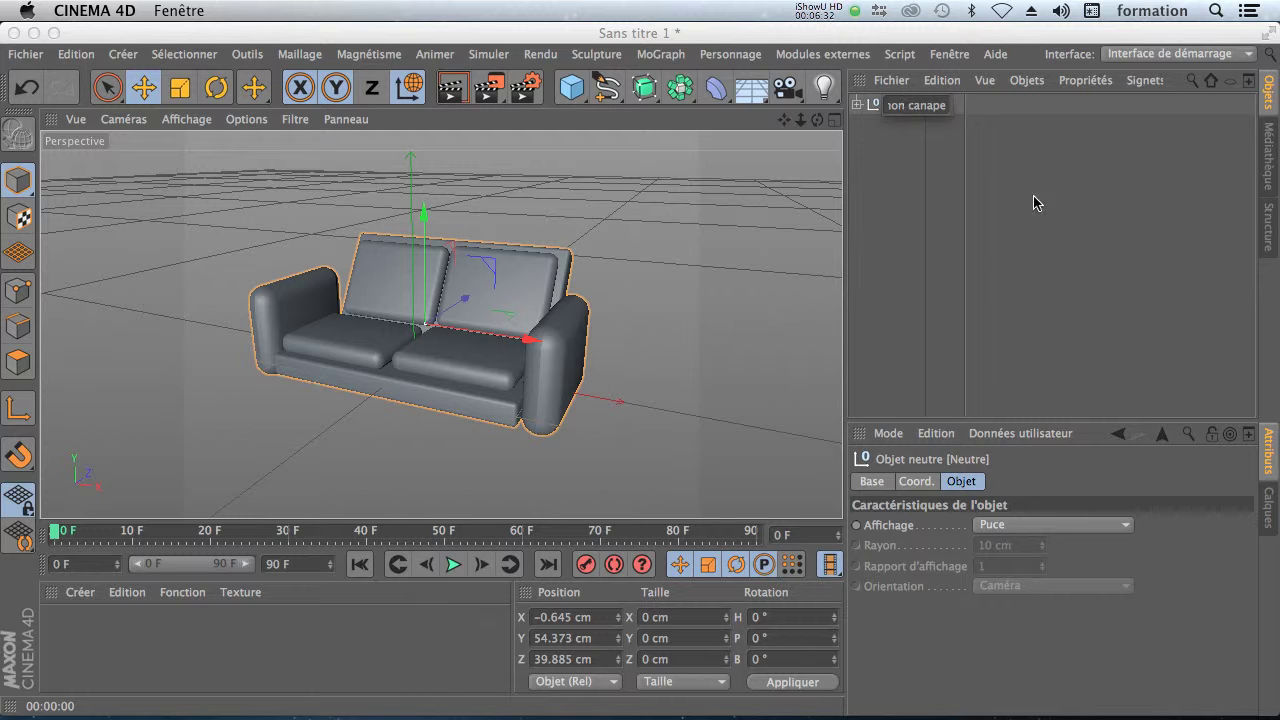
click(917, 198)
click(906, 106)
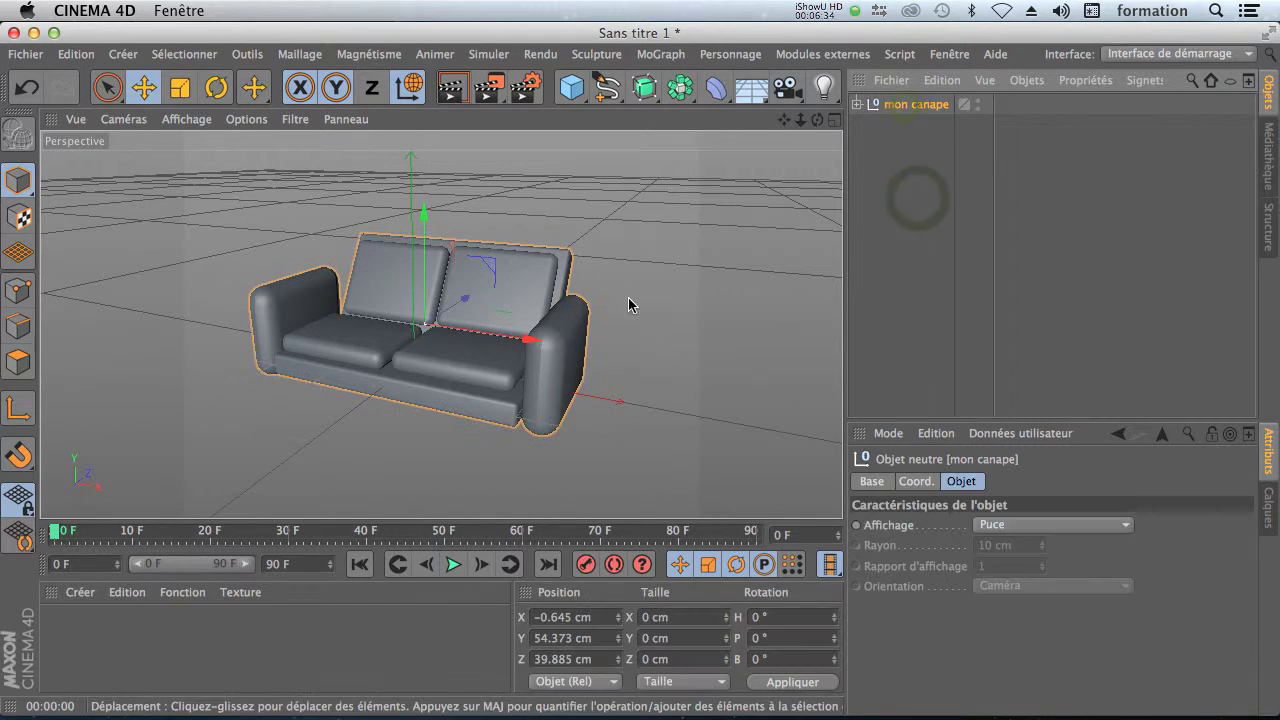
Move the sofa group to about X −8 cm and duplicate it twice along Z, the farthest copy at about 2972 cm
mouse_move(529, 337)
mouse_down()
mouse_move(484, 344)
mouse_move(525, 348)
mouse_up()
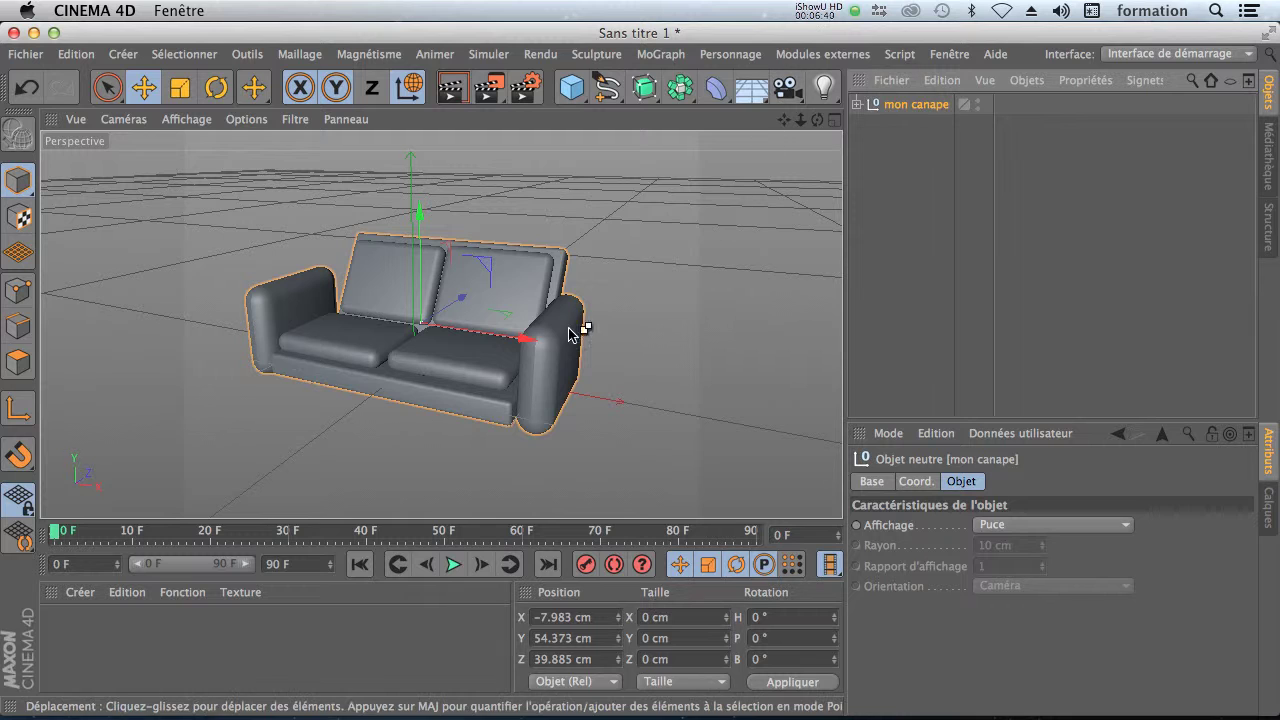
ctrl+drag(457, 300, 654, 184)
drag(817, 119, 640, 370)
drag(789, 122, 808, 126)
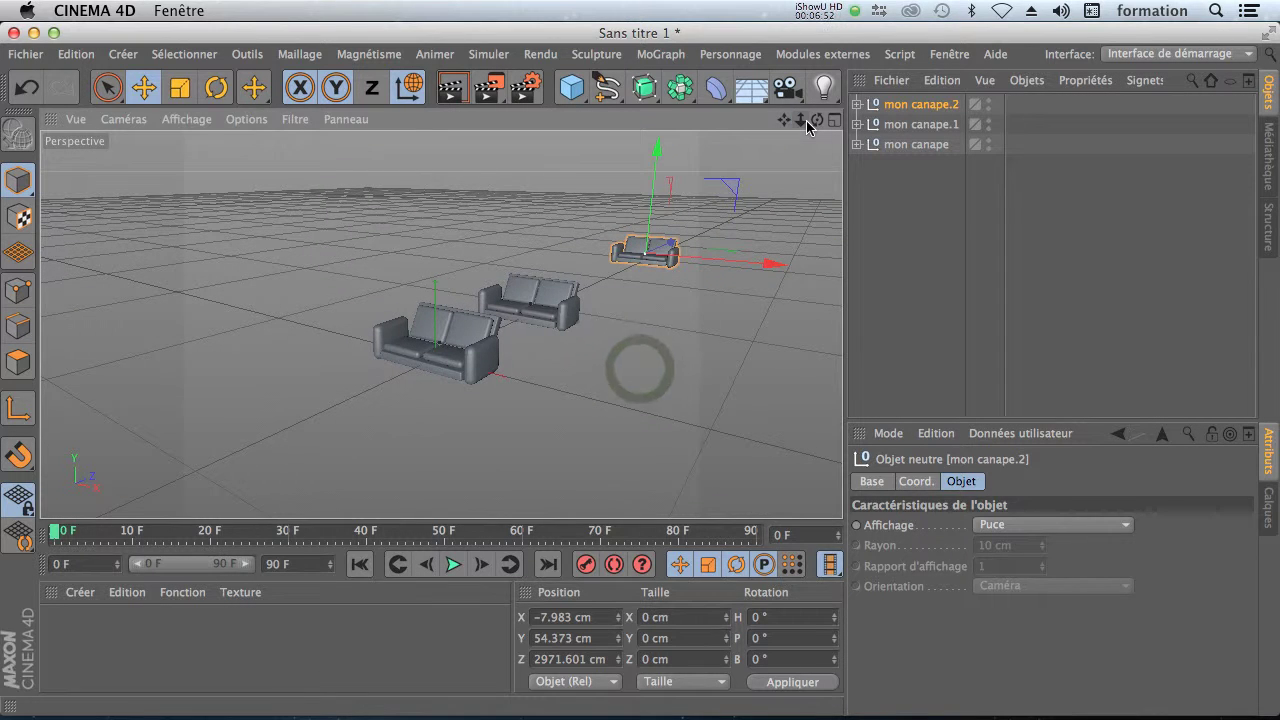